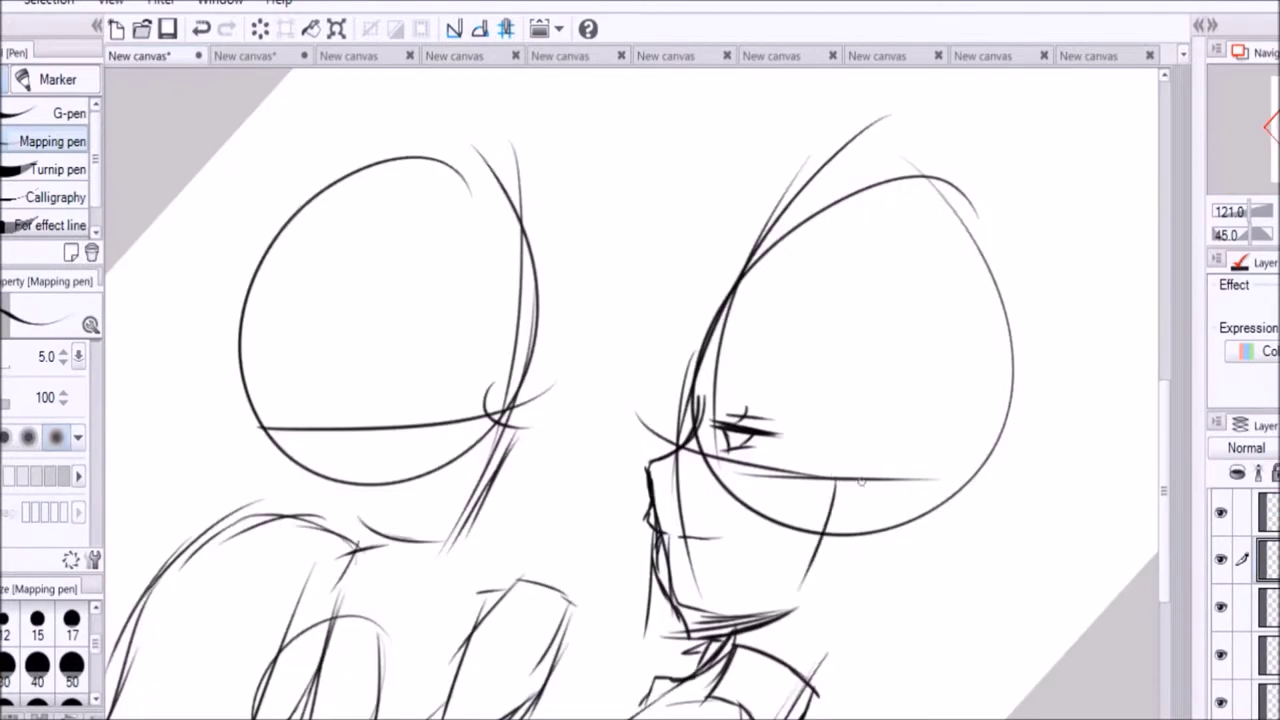
- Sketch the right figure's bangs over the eye and the pointed hair locks along the cheek and neck
left_click_drag(700, 360, 660, 440)
left_click_drag(800, 395, 760, 470)
left_click_drag(820, 410, 785, 515)
left_click_drag(930, 525, 830, 650)
left_click_drag(830, 580, 805, 675)
left_click_drag(895, 590, 815, 670)
left_click_drag(720, 290, 655, 445)
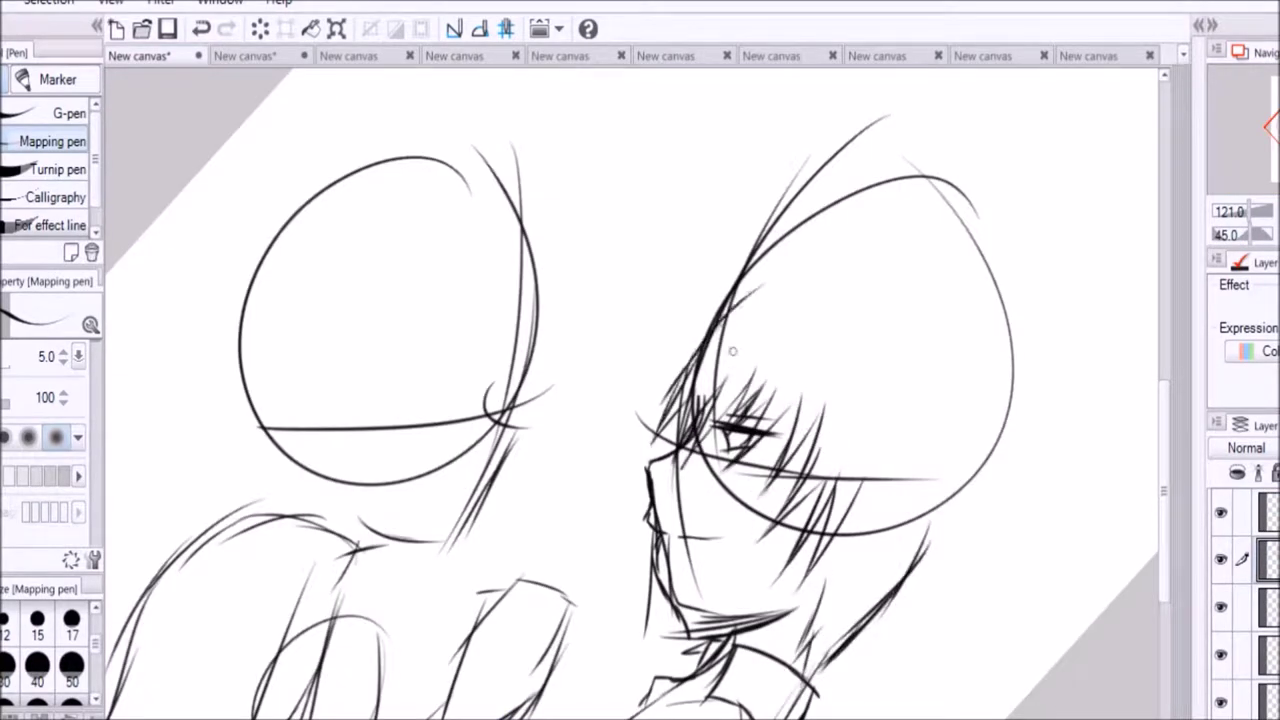
- Outline the right figure's hair from the crown to the neck and draw the ear with side strands
mouse_move(735, 292)
left_mouse_down()
mouse_move(925, 345)
mouse_move(878, 608)
left_mouse_up()
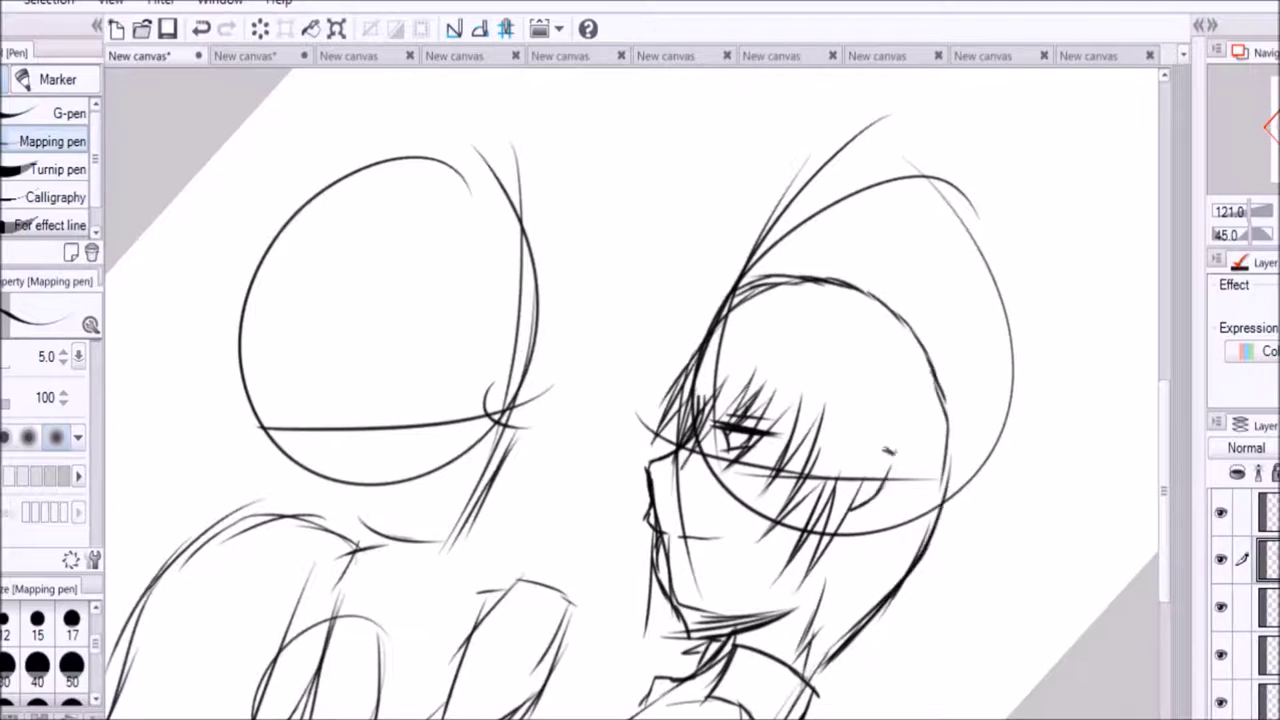
left_click_drag(884, 448, 860, 500)
left_click_drag(890, 435, 802, 572)
key("ctrl+@")
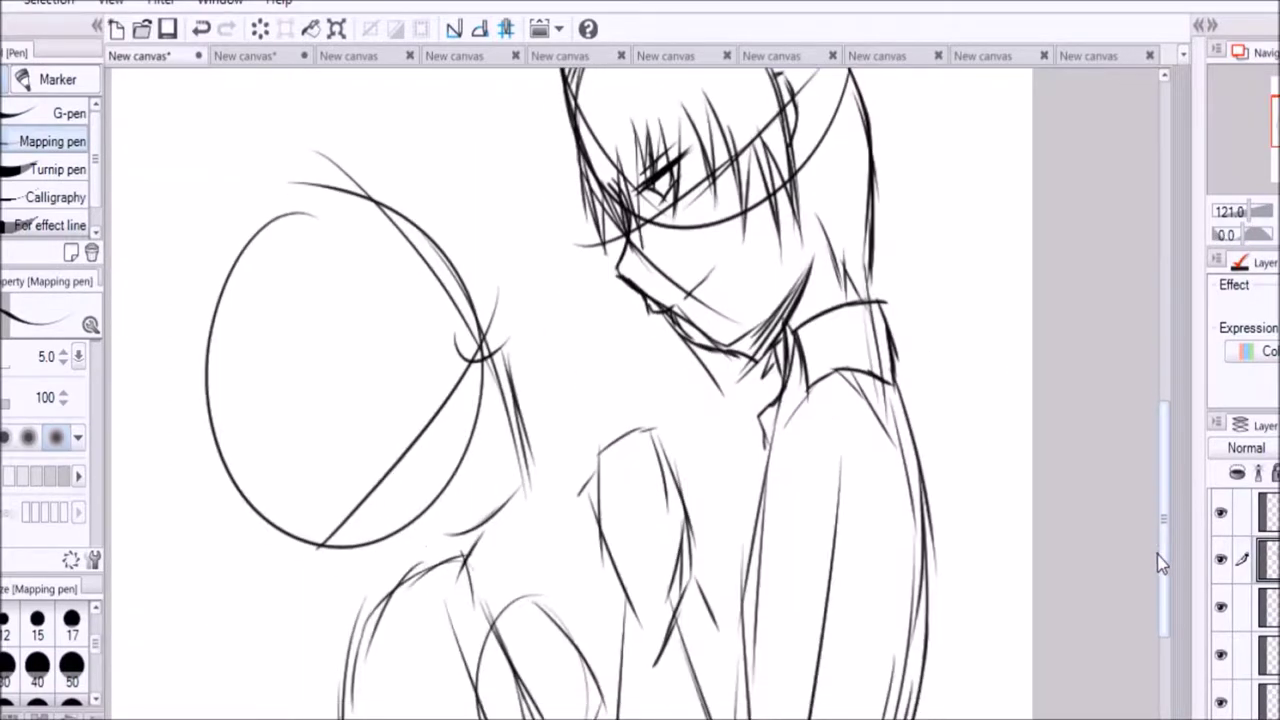
- Undo the last stroke and sketch the right figure's sleeve, arm and back lines
left_click(203, 31)
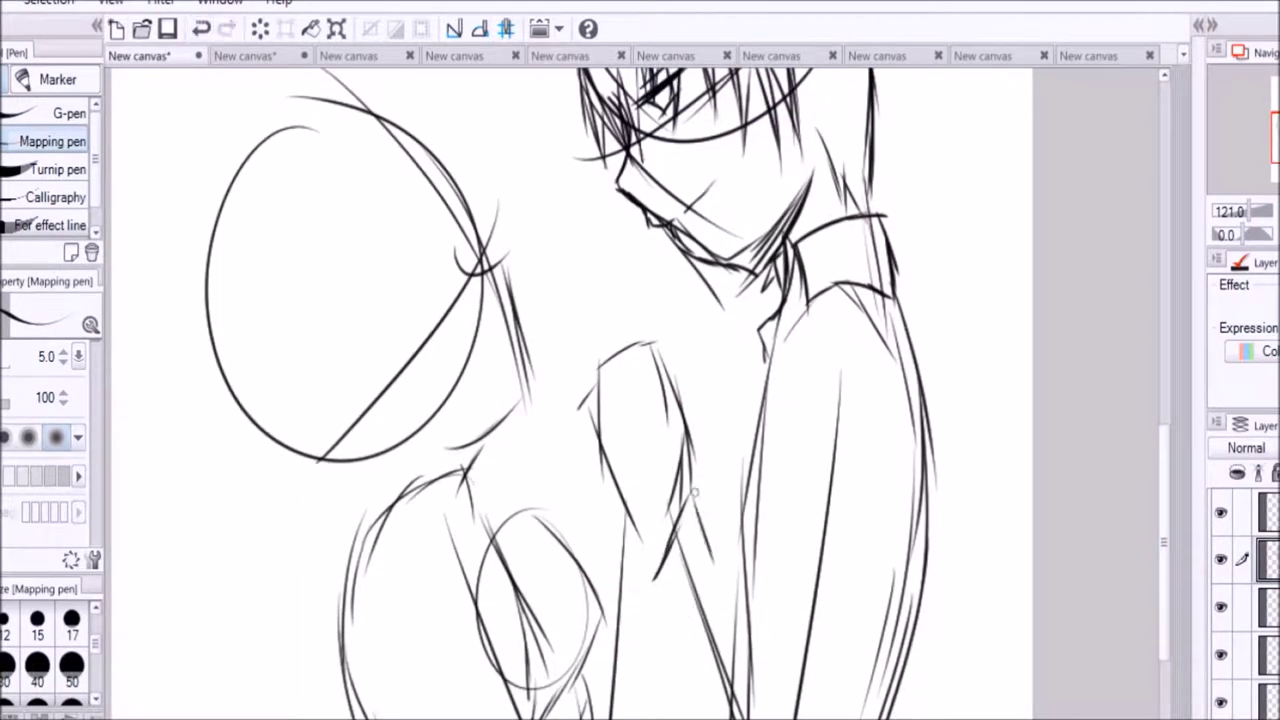
left_click_drag(712, 492, 664, 672)
left_click_drag(694, 520, 734, 634)
left_click_drag(797, 384, 780, 576)
left_click_drag(926, 348, 868, 665)
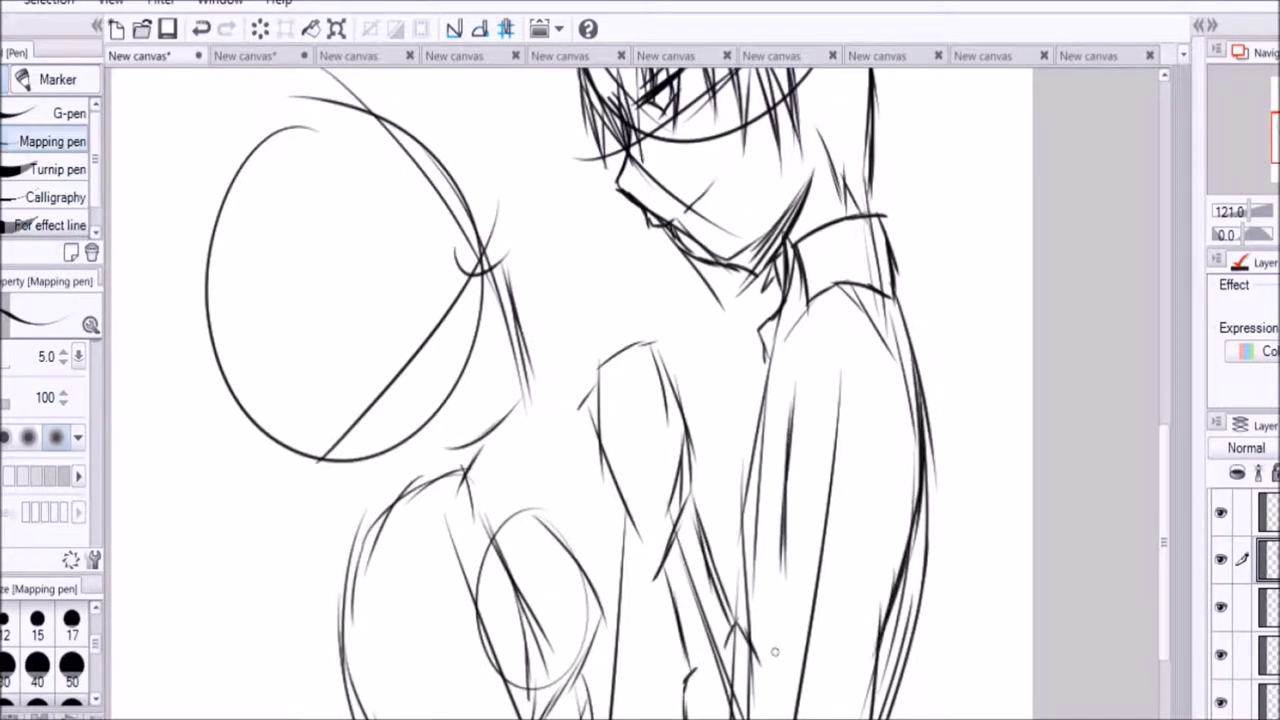
left_click_drag(790, 534, 770, 718)
- Sketch the right figure's lower jacket with its flared hem and the trouser leg lines below it
scroll(1174, 617, "down", 4)
left_click_drag(888, 445, 975, 655)
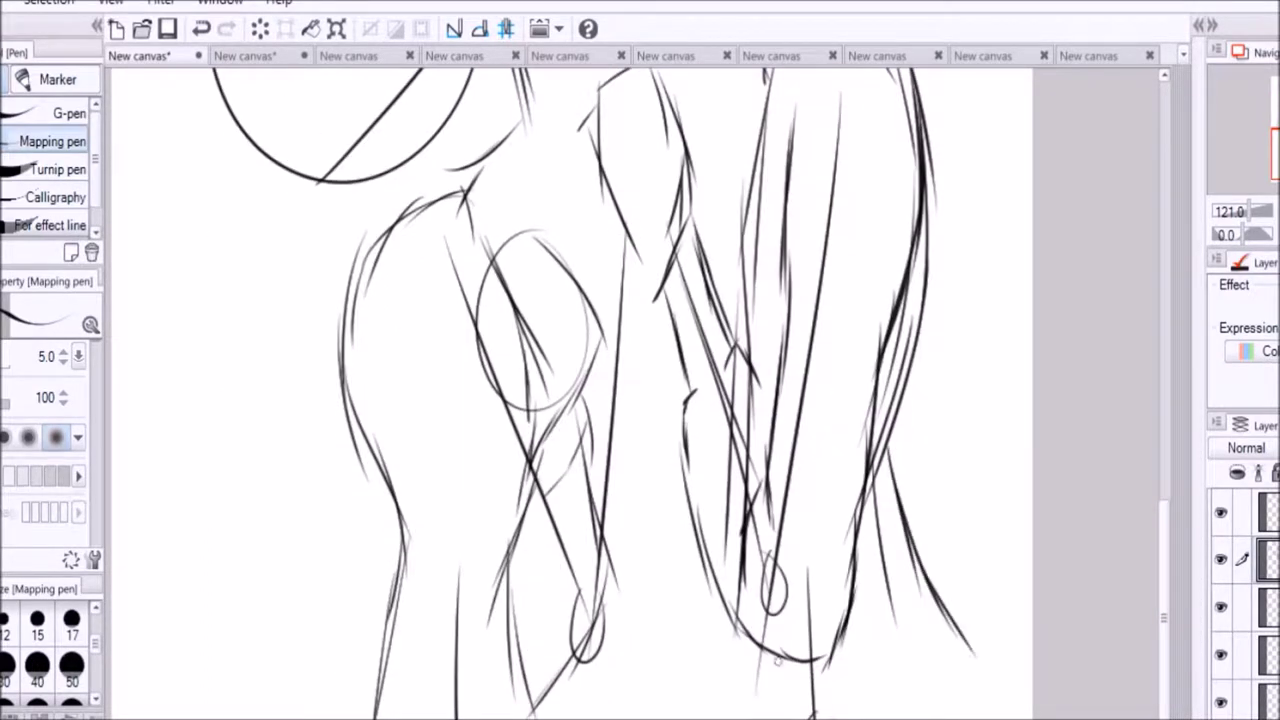
scroll(880, 668, "up", 3)
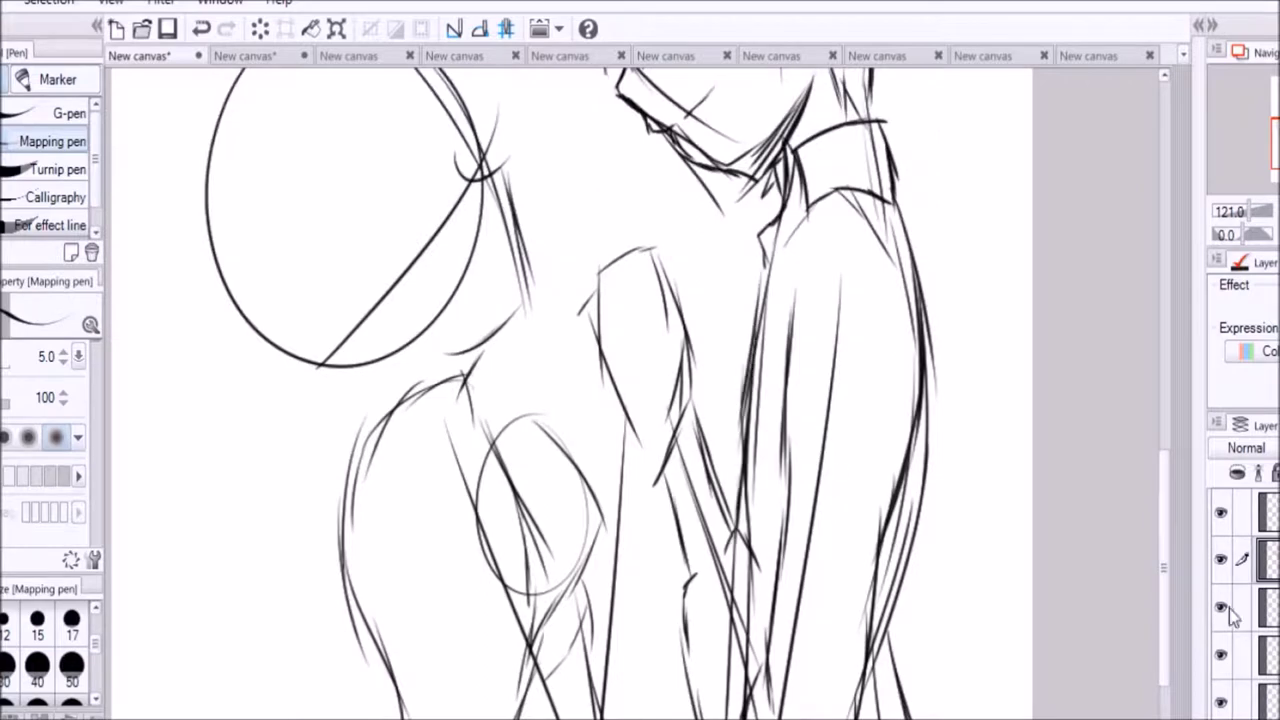
scroll(590, 400, "down", 4)
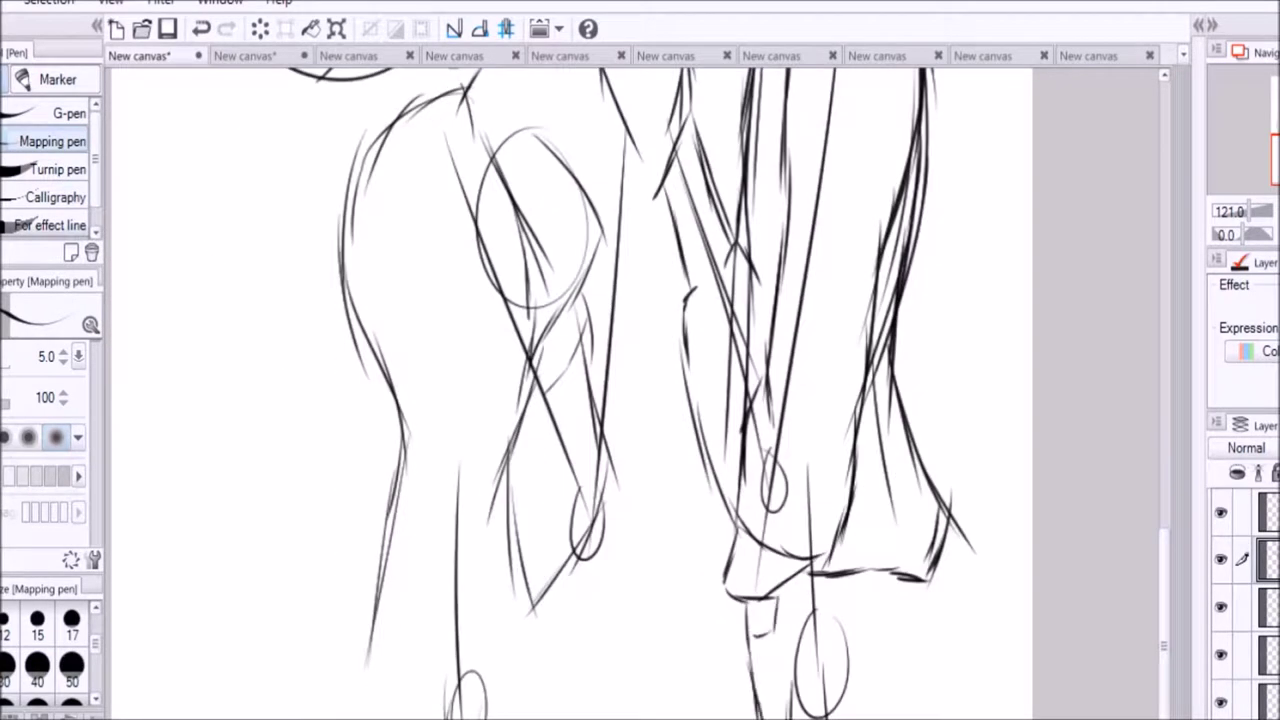
left_click_drag(912, 585, 930, 718)
scroll(1166, 514, "up", 4)
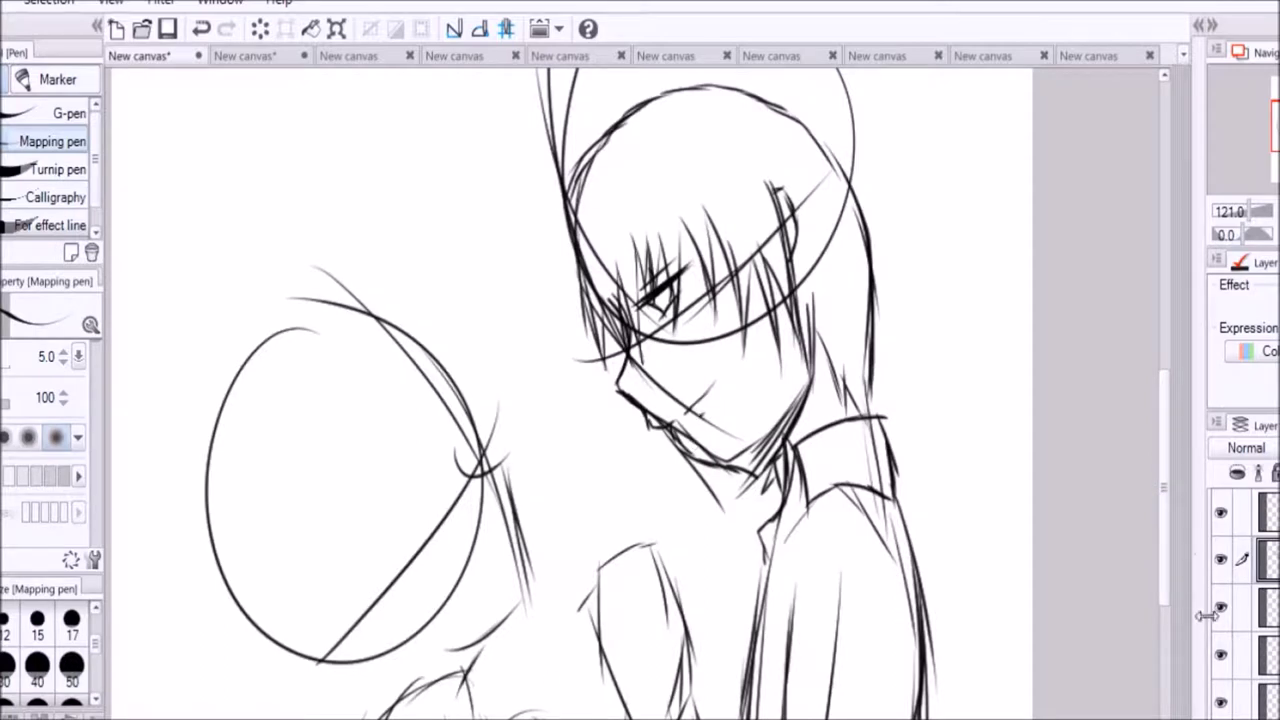
- Sketch the left figure's eye and mouth on that figure's layer, then start the right figure's eyebrow on his layer
scroll(778, 324, "left", 2)
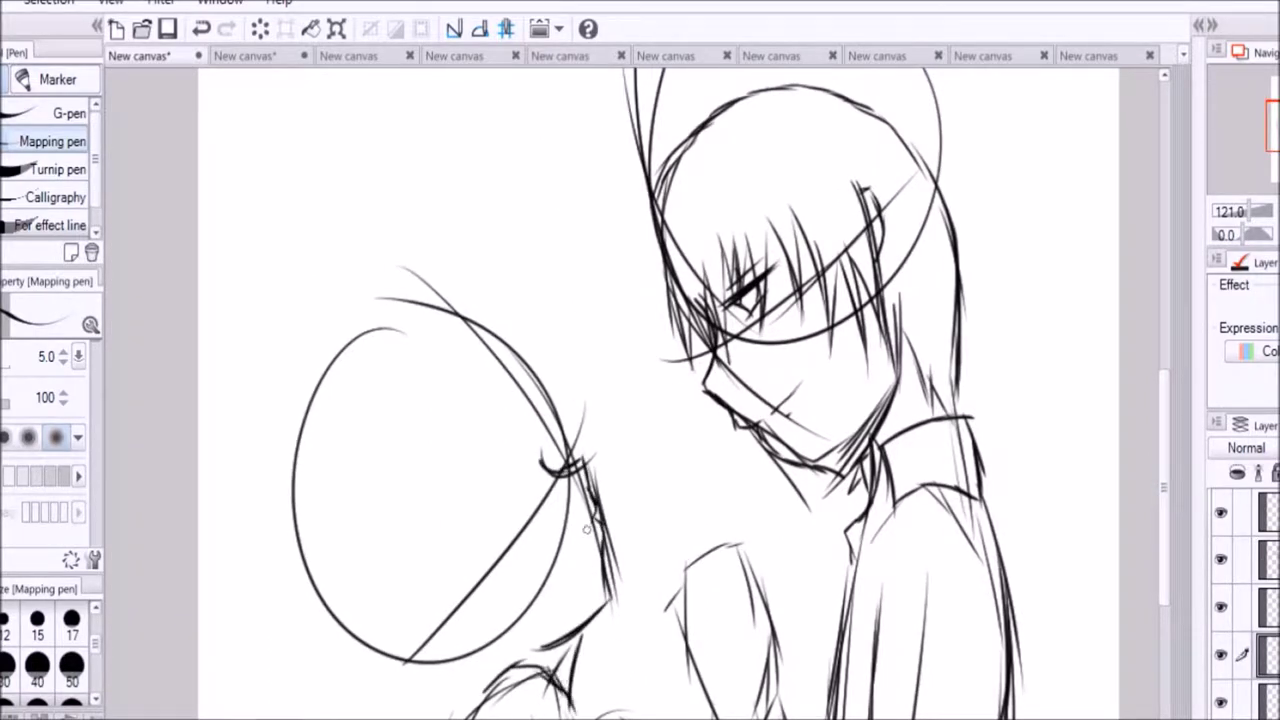
left_click(199, 27)
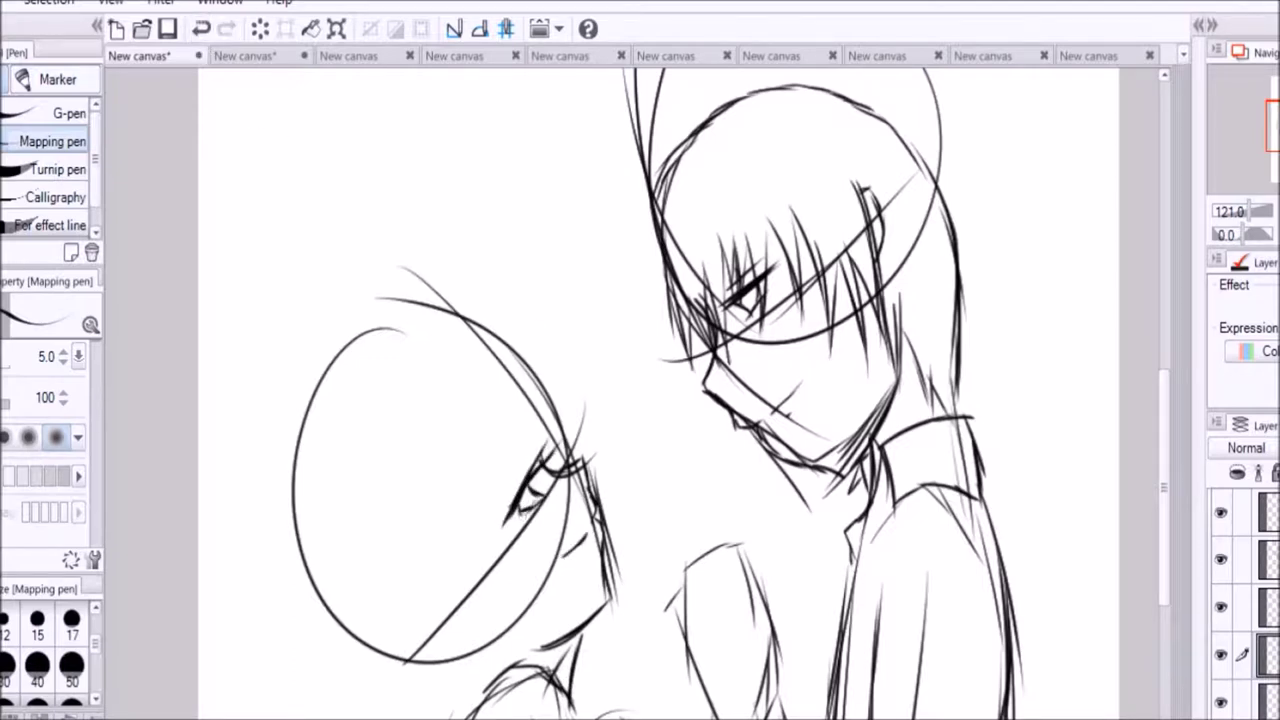
left_click(1265, 559)
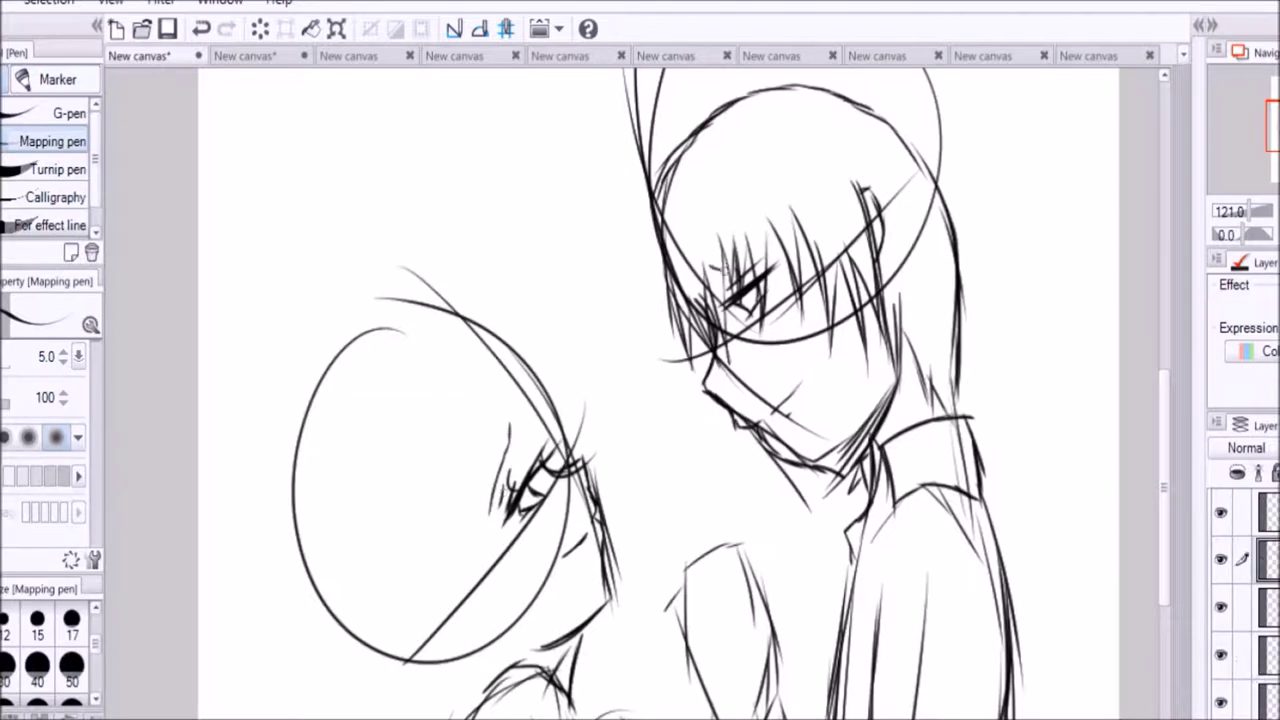
left_click(1265, 654)
- Sketch the left figure's shoulder and upper arm lines on the left figure's layer
left_click_drag(1163, 487, 1163, 590)
left_click_drag(615, 335, 600, 560)
mouse_move(612, 468)
left_mouse_down()
mouse_move(680, 630)
mouse_move(690, 718)
left_mouse_up()
left_click_drag(490, 455, 532, 577)
left_click_drag(505, 500, 625, 718)
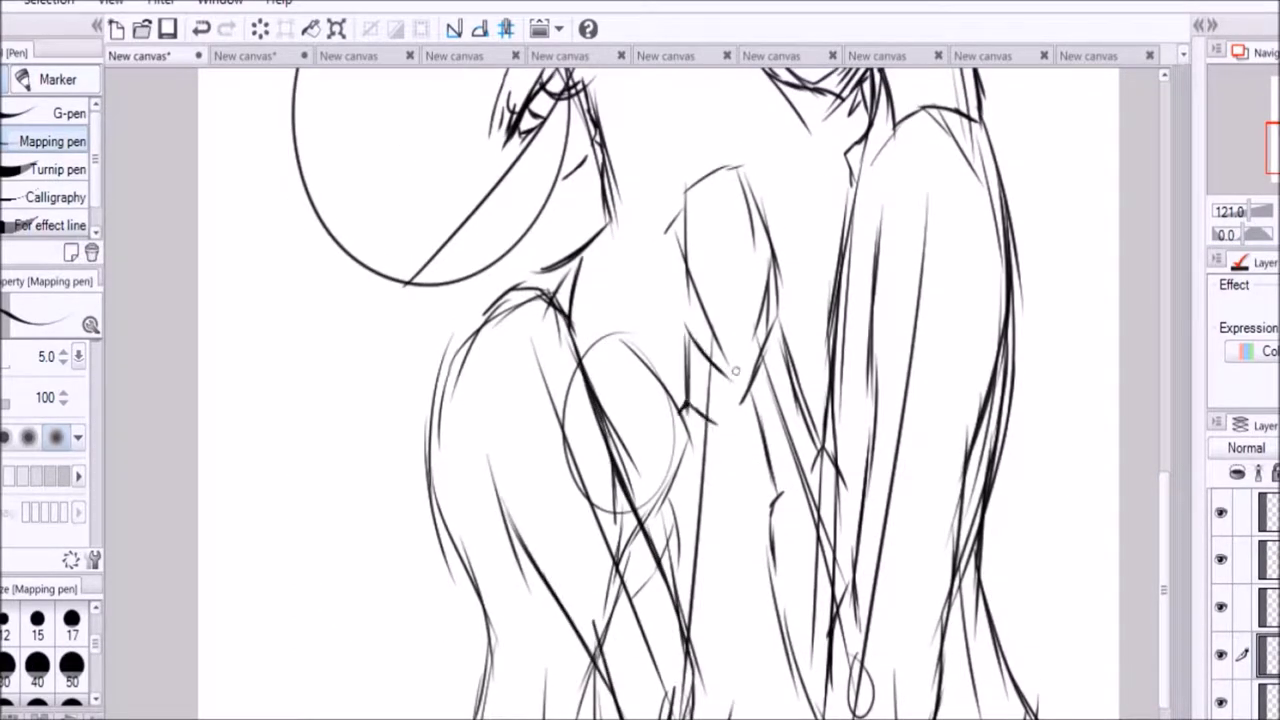
- Draw the left figure's front sleeve edge and the lines of the other raised arm beside the chest
left_click_drag(739, 393, 722, 718)
left_click_drag(688, 408, 670, 590)
left_click_drag(657, 190, 642, 398)
left_click_drag(692, 252, 645, 388)
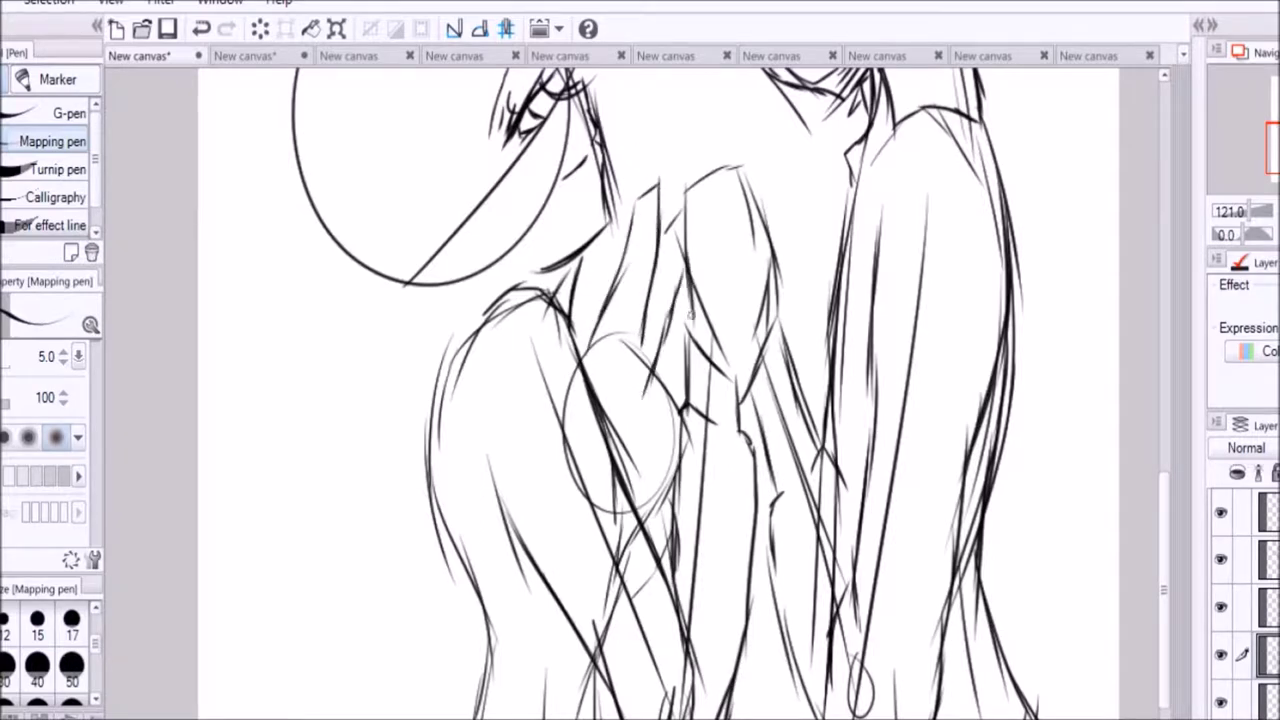
- Darken the left figure's shoulder and back outline and sketch the sleeve opening, elbow and lower jacket edges
left_click_drag(486, 310, 438, 426)
left_click_drag(470, 334, 448, 718)
scroll(640, 400, "down", 5)
left_click_drag(628, 568, 678, 688)
left_click_drag(678, 688, 720, 604)
left_click_drag(603, 468, 636, 640)
left_click_drag(470, 576, 450, 718)
left_click_drag(648, 598, 600, 718)
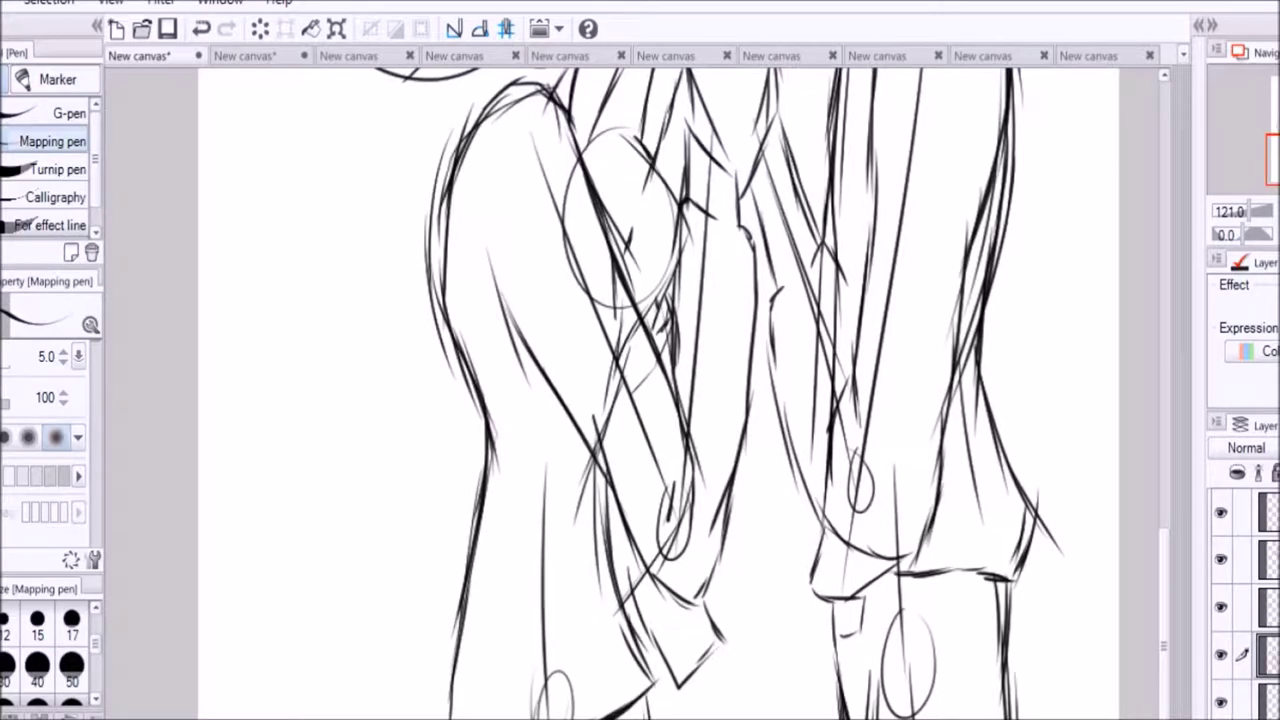
- Draw long hair strands down the left figure's back and check the character reference canvas
scroll(640, 400, "up", 5)
left_click_drag(430, 466, 422, 584)
left_click_drag(400, 508, 362, 714)
left_click_drag(508, 448, 460, 719)
left_click_drag(442, 642, 432, 719)
left_click_drag(574, 414, 562, 508)
left_click(244, 56)
left_click(140, 56)
- Sketch the left figure's bangs as short pointed strands over the eye and forehead
scroll(551, 185, "up", 1)
scroll(551, 185, "up", 3)
mouse_move(700, 432)
left_mouse_down()
mouse_move(672, 522)
mouse_move(704, 508)
left_mouse_up()
left_click_drag(534, 482, 498, 572)
left_click_drag(570, 462, 524, 578)
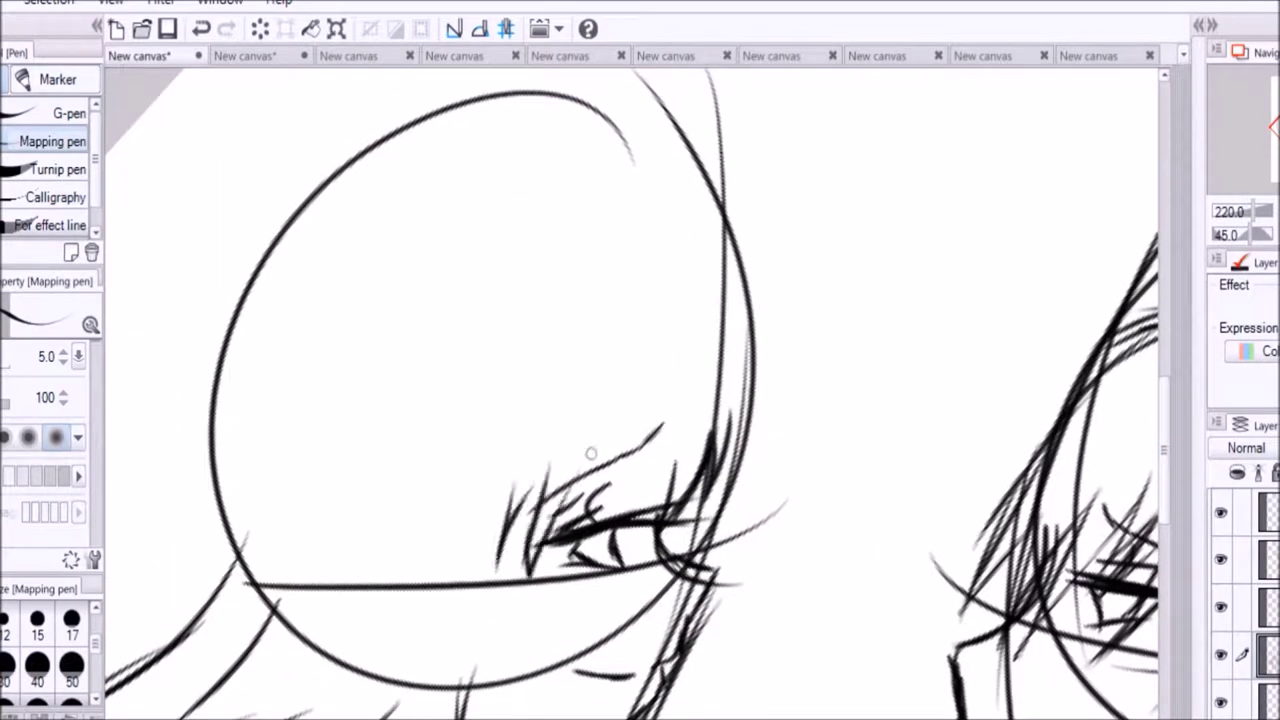
left_click_drag(628, 446, 564, 534)
left_click_drag(684, 436, 640, 522)
- Draw the left figure's ear and side locks, and outline the hair over the crown and down the back
left_click_drag(502, 494, 470, 718)
left_click_drag(414, 618, 404, 718)
left_click_drag(440, 562, 408, 702)
left_click_drag(432, 520, 398, 612)
left_click_drag(444, 492, 428, 584)
left_click_drag(326, 298, 216, 552)
left_click_drag(232, 506, 146, 664)
mouse_move(304, 320)
left_mouse_down()
mouse_move(509, 218)
mouse_move(716, 372)
left_mouse_up()
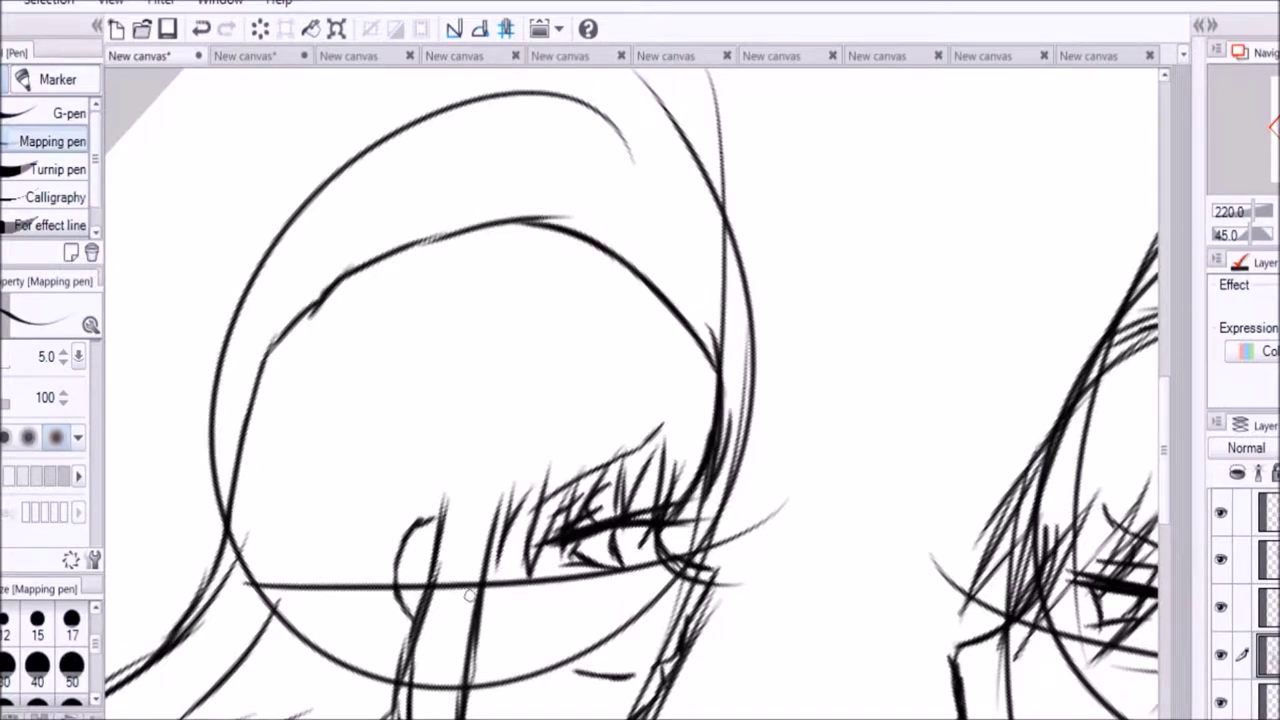
- Refine the left figure's long hair ends, sleeve folds and the jacket hem above the pleated skirt
left_click_drag(1164, 430, 1190, 706)
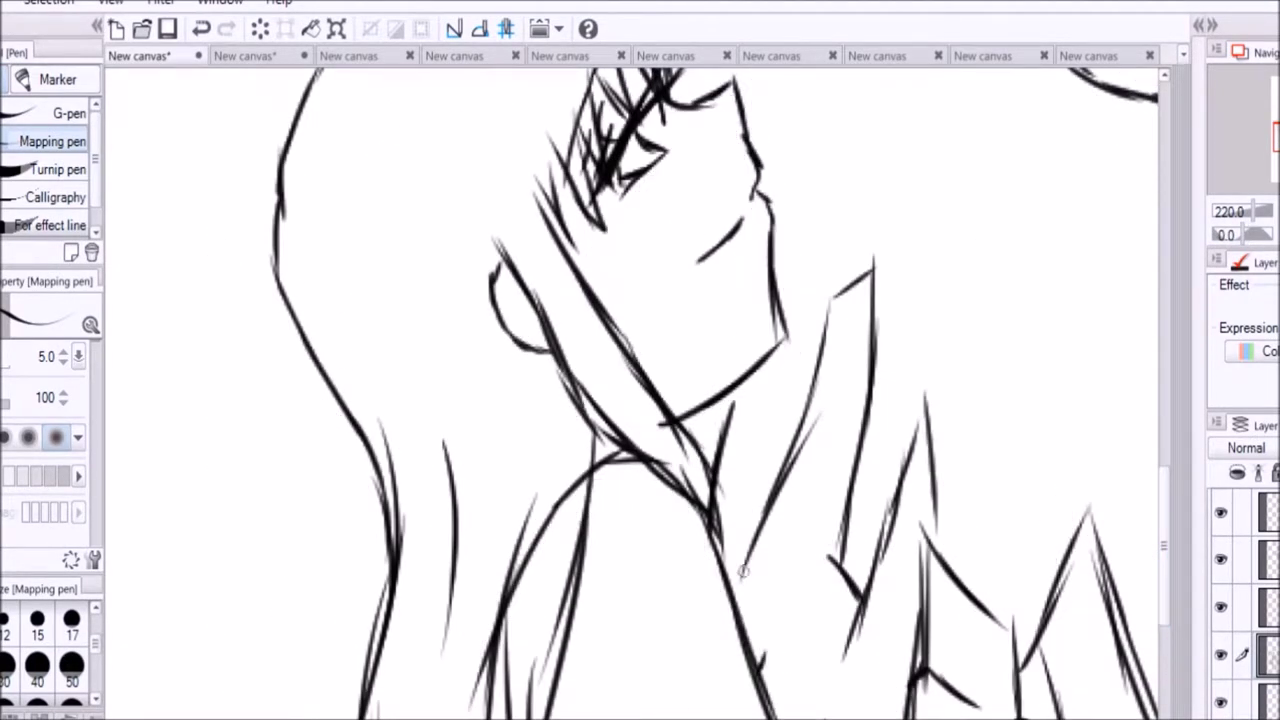
scroll(800, 578, "down", 5)
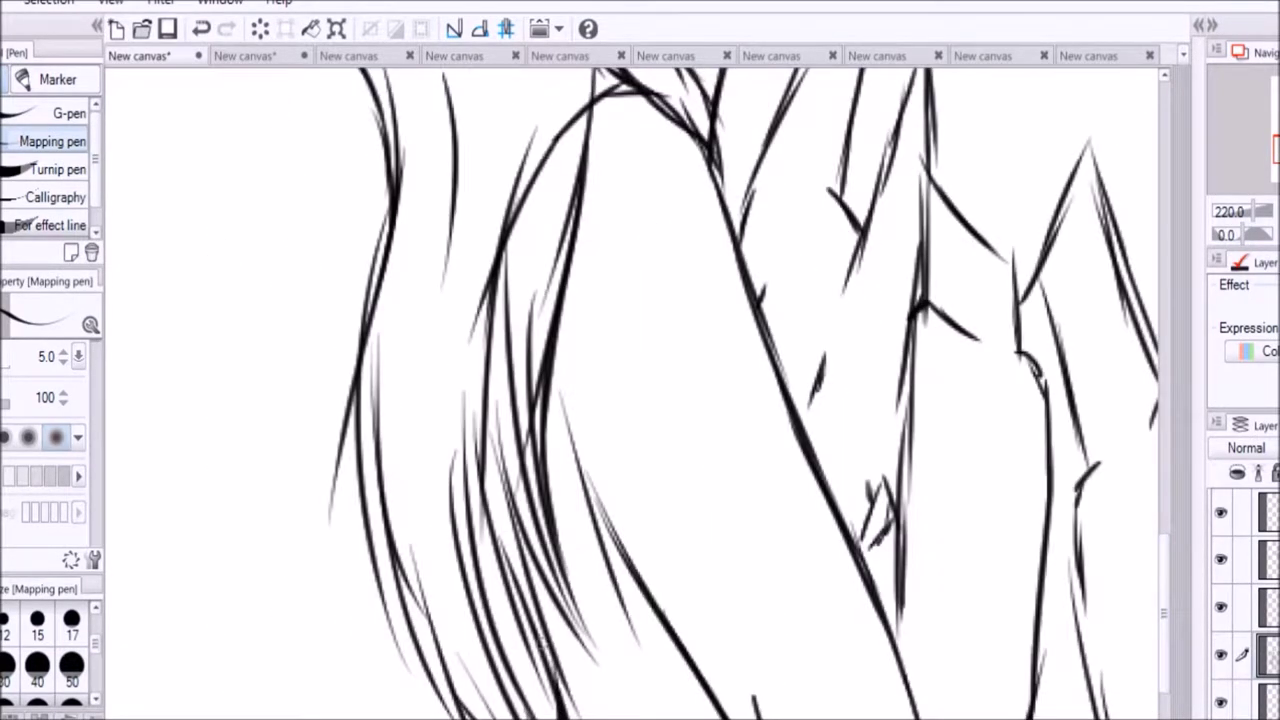
scroll(548, 574, "down", 5)
left_click_drag(782, 430, 834, 596)
left_click_drag(796, 504, 884, 716)
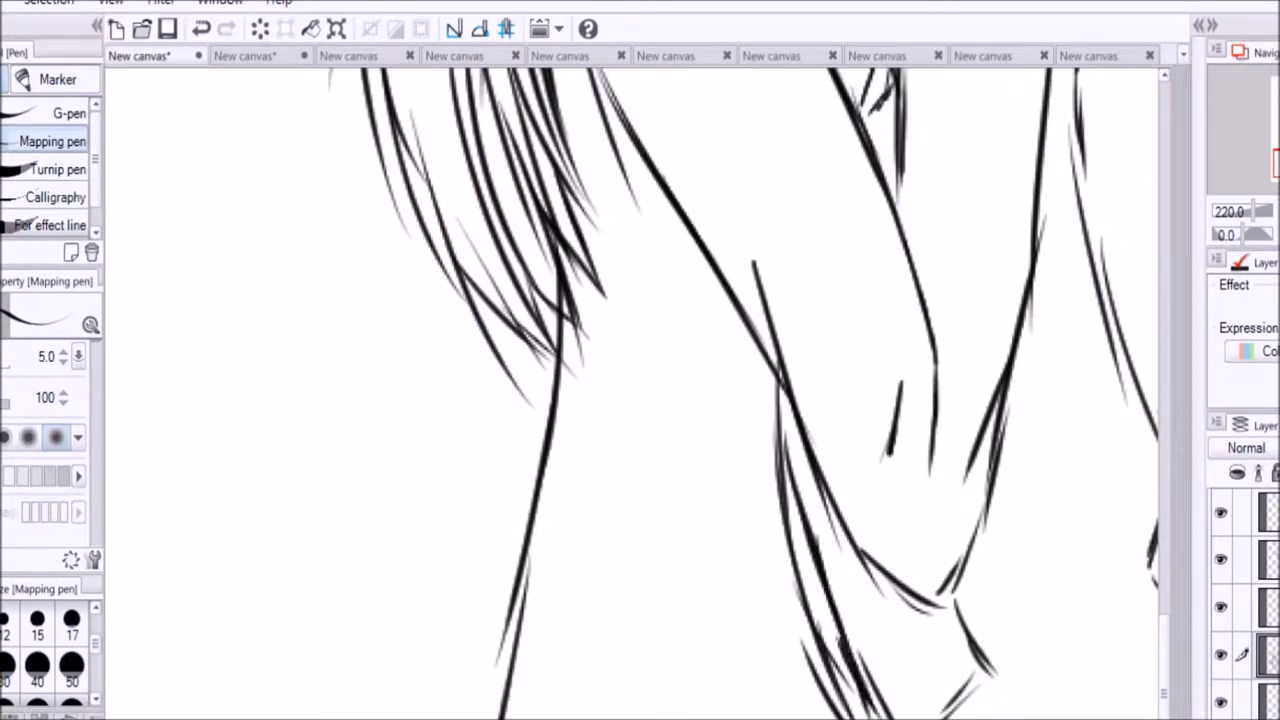
scroll(630, 390, "down", 6)
key("b")
key("b")
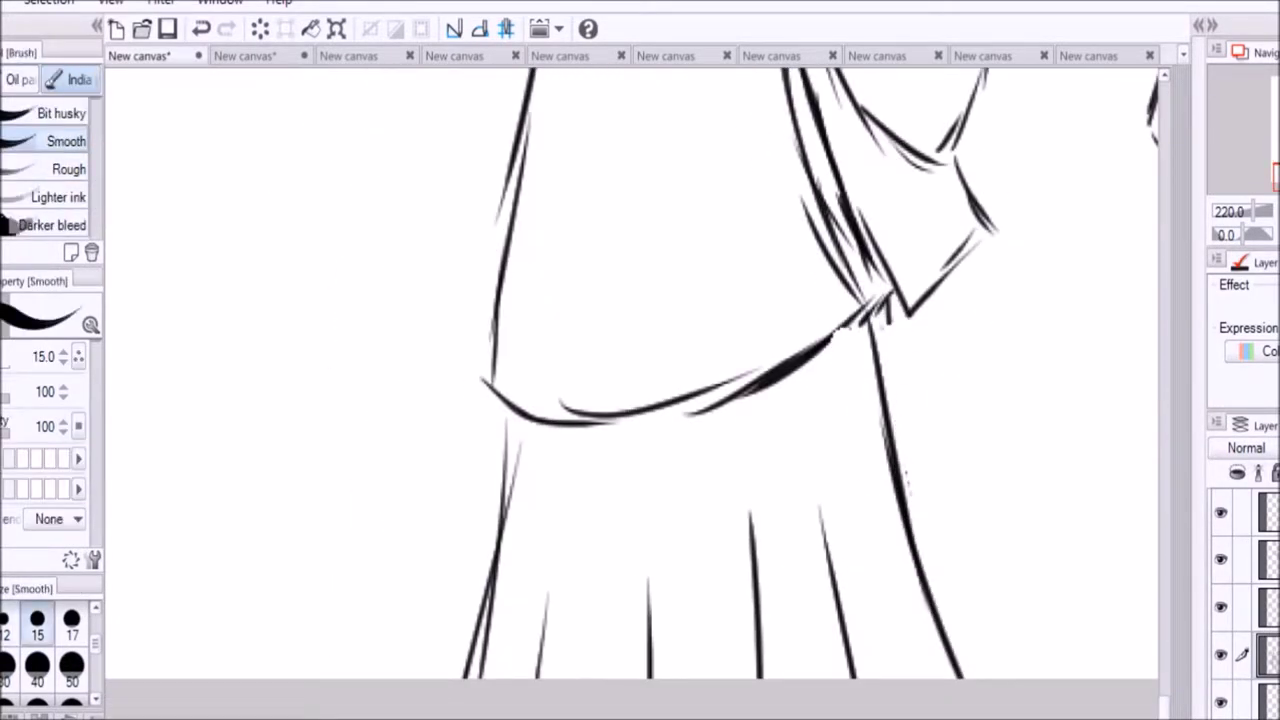
key("p")
- Reduce the Mapping pen size to 3 and outline a tear running from the left figure's eye
scroll(600, 290, "up", 10)
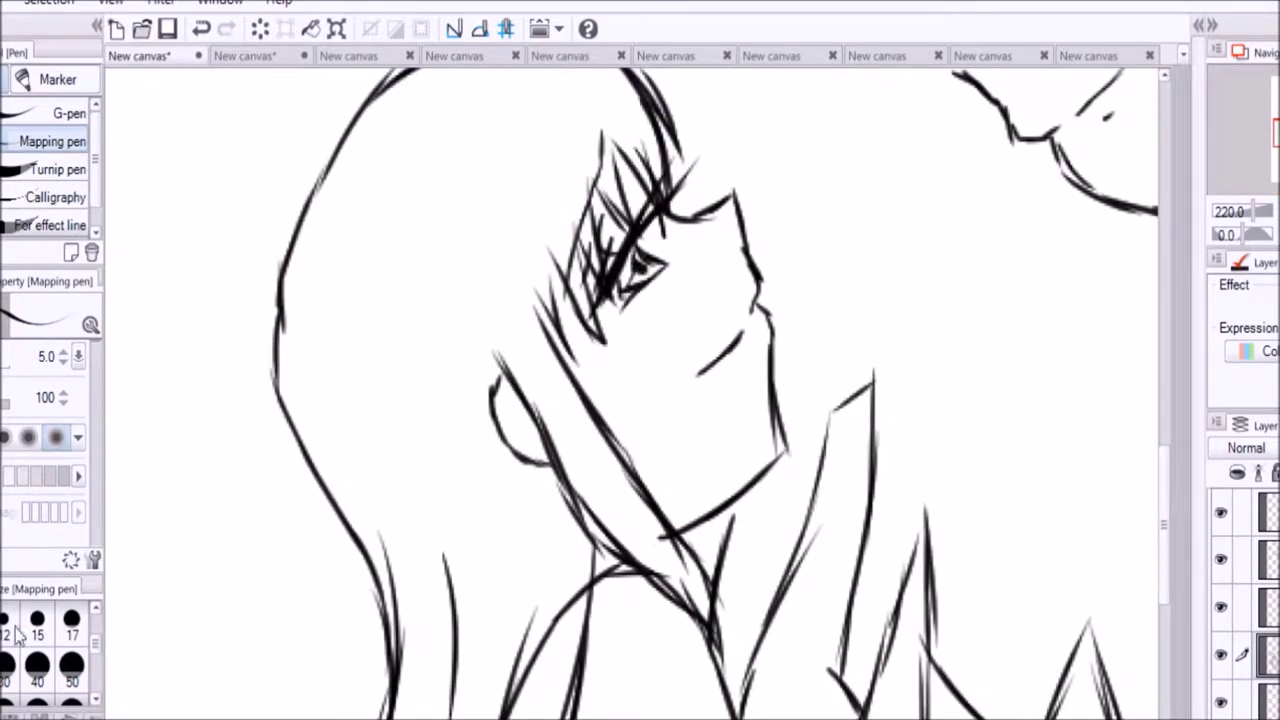
key("bracketleft")
key("bracketleft")
left_click_drag(650, 272, 670, 258)
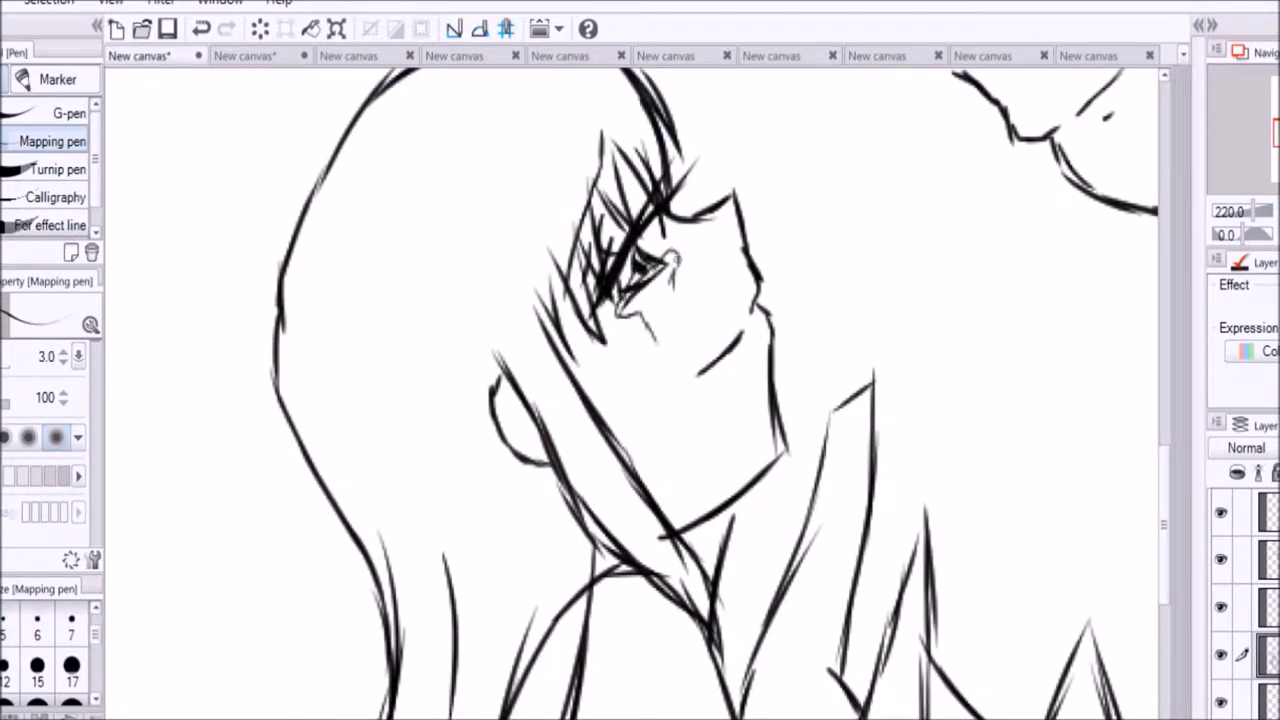
key("e")
key("p")
mouse_move(668, 272)
left_mouse_down()
mouse_move(682, 290)
mouse_move(672, 310)
left_mouse_up()
- Outline a tear down the right figure's cheek on his layer and check the colour reference canvas
left_click(1250, 559)
scroll(1172, 568, "right", 3)
scroll(1172, 568, "up", 5)
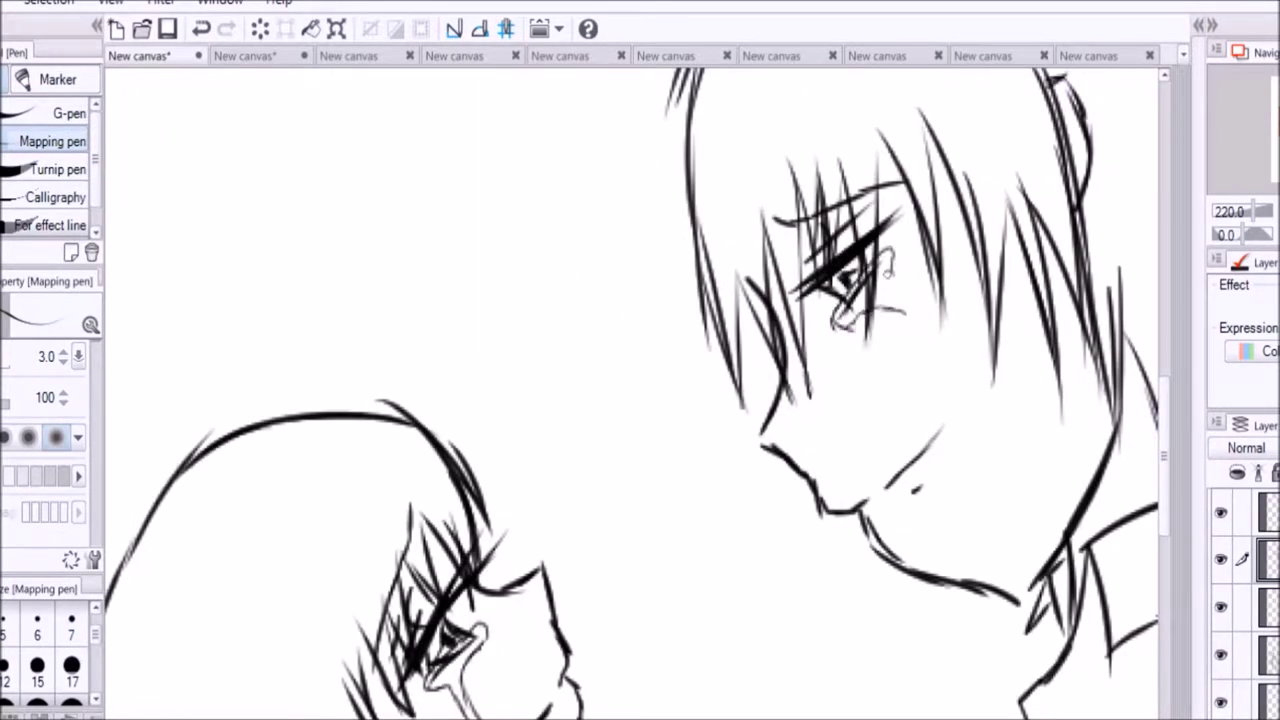
left_click(265, 60)
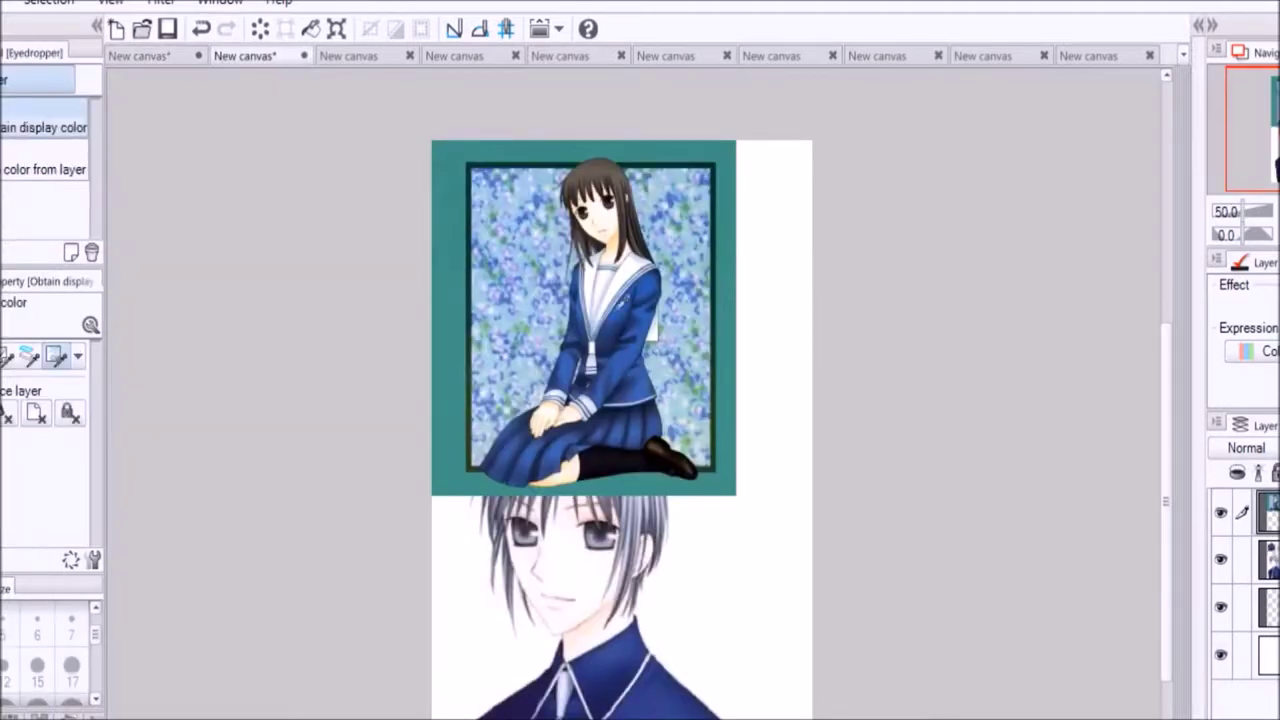
left_click(178, 57)
mouse_move(296, 243)
left_mouse_down()
mouse_move(440, 322)
mouse_move(309, 234)
left_mouse_up()
key("e")
key("p")
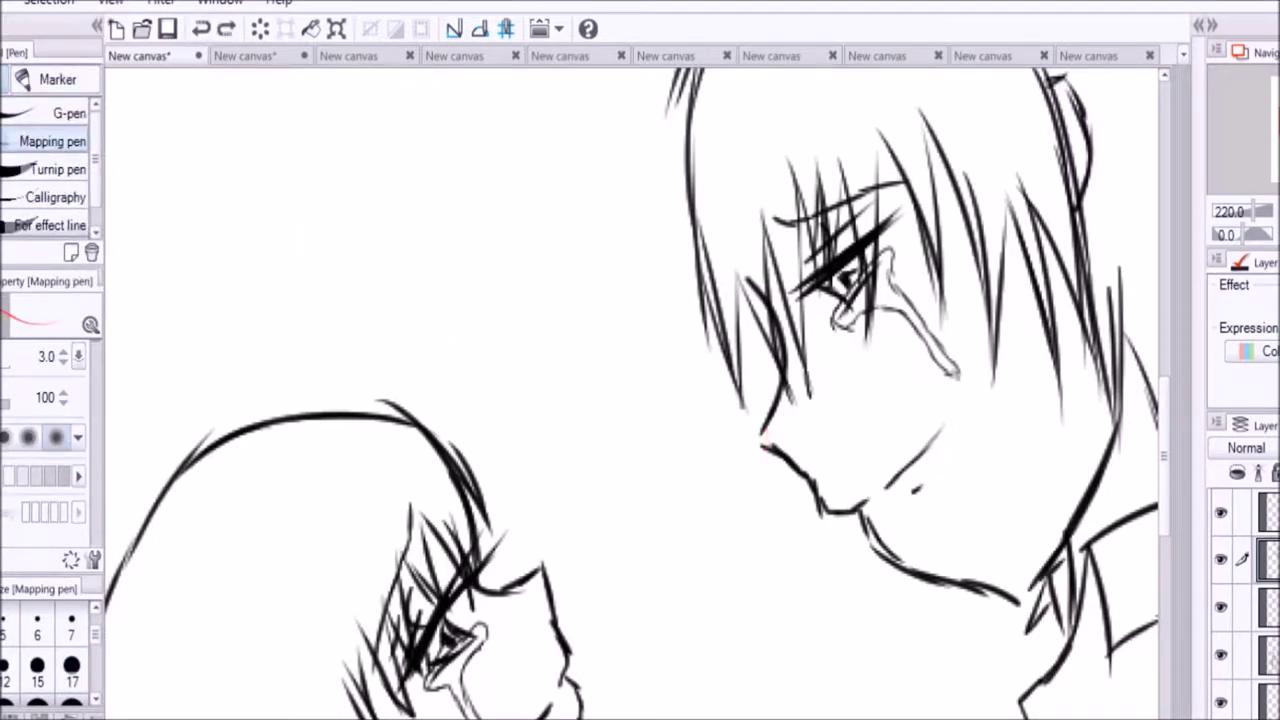
- Draw the rounded outline and curved fingers of the clasped hands between the two figures
scroll(635, 457, "up", 5)
mouse_move(610, 322)
left_mouse_down()
mouse_move(488, 410)
mouse_move(510, 485)
left_mouse_up()
left_click_drag(600, 294, 655, 400)
mouse_move(520, 380)
left_mouse_down()
mouse_move(657, 403)
mouse_move(652, 495)
mouse_move(515, 535)
mouse_move(625, 466)
left_mouse_up()
left_click_drag(560, 290, 477, 400)
left_click_drag(612, 496, 632, 548)
mouse_move(606, 488)
left_mouse_down()
mouse_move(550, 525)
mouse_move(584, 618)
left_mouse_up()
- Draw the sides of the clasped hands and the wrist lines running down into the sleeves
left_click_drag(502, 370, 488, 500)
left_click_drag(486, 448, 512, 626)
left_click_drag(570, 490, 592, 658)
left_click_drag(576, 514, 600, 646)
mouse_move(662, 402)
left_mouse_down()
mouse_move(675, 620)
mouse_move(710, 706)
left_mouse_up()
left_click_drag(590, 622, 624, 718)
left_click_drag(572, 642, 586, 718)
left_click_drag(510, 600, 500, 718)
- Draw the left figure's slanted sleeve cuff edge below the clasped hands on the left figure's layer
left_click(1250, 654)
key("p")
key("p")
left_click_drag(440, 660, 510, 716)
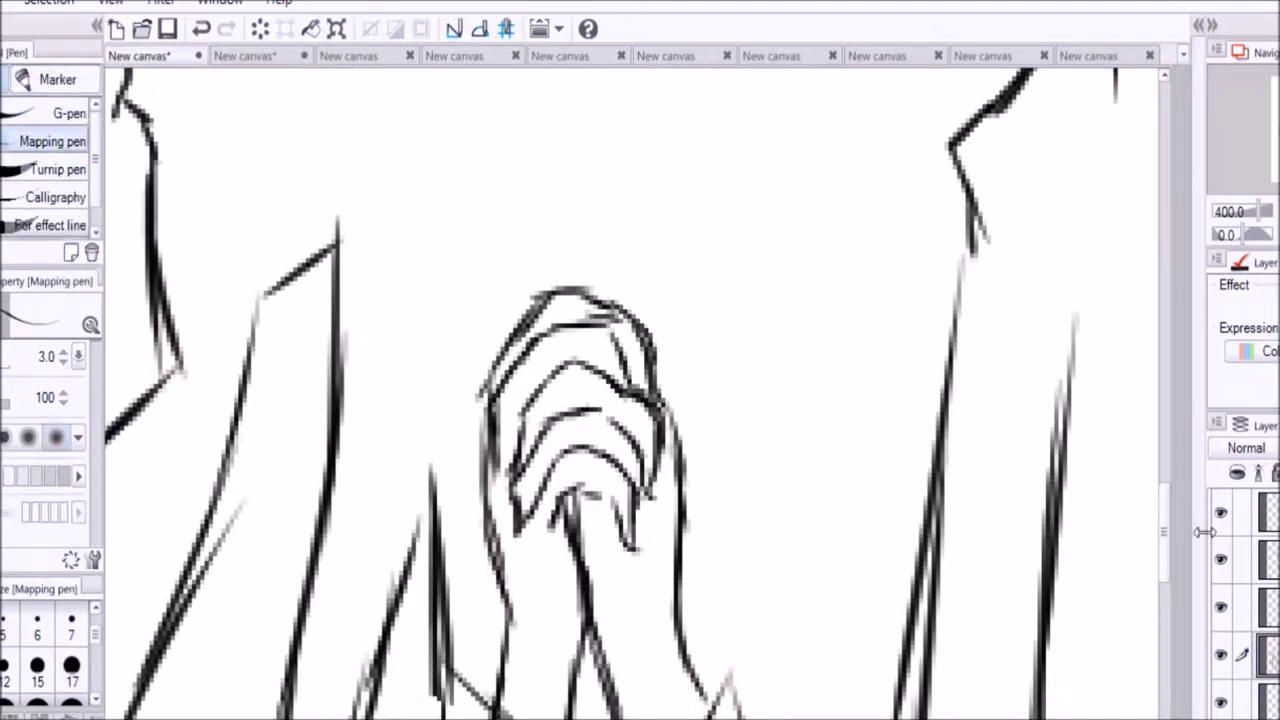
- Erase the right figure's overlapping sleeve lines beside the wrists
scroll(712, 286, "down", 5)
key("e")
left_click_drag(730, 330, 706, 642)
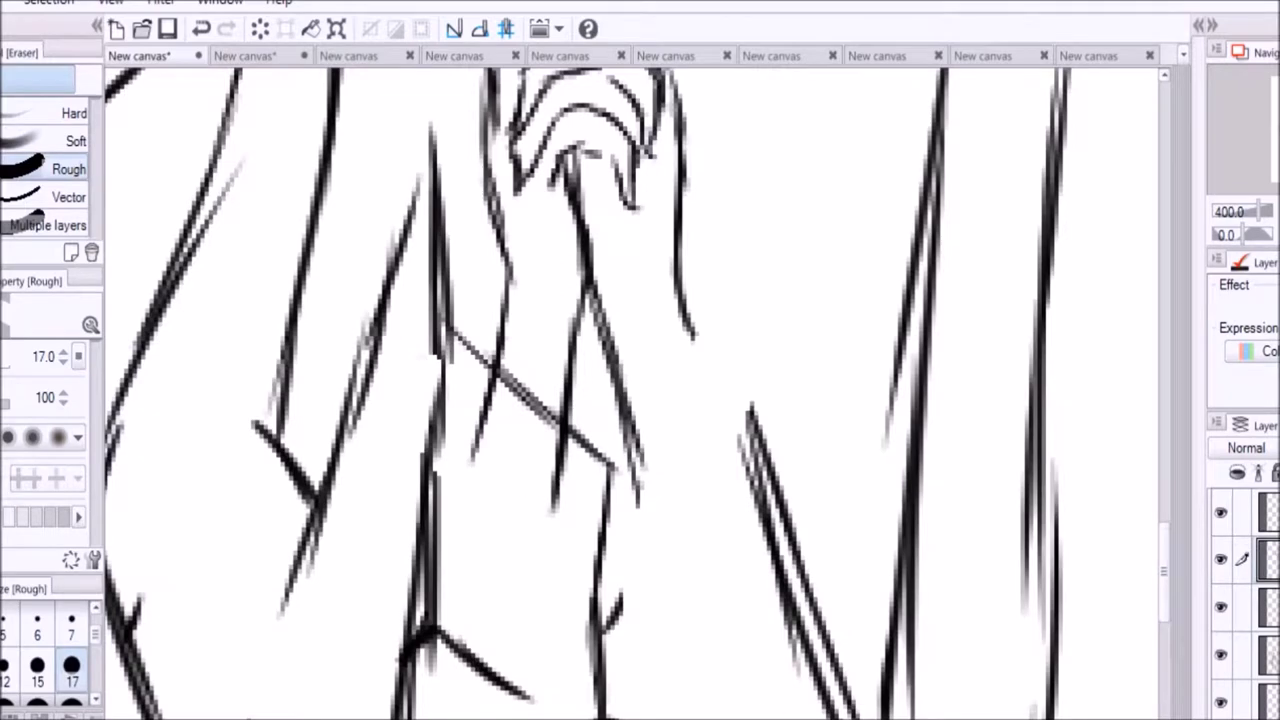
left_click_drag(790, 420, 850, 710)
- Redraw the right figure's sleeve with the Mapping pen, adding the cuff edges, folds and underside of the forearm
key("p")
mouse_move(612, 462)
left_mouse_down()
mouse_move(708, 278)
mouse_move(756, 482)
left_mouse_up()
left_click_drag(610, 495, 645, 670)
left_click_drag(648, 625, 697, 615)
left_click_drag(760, 470, 880, 715)
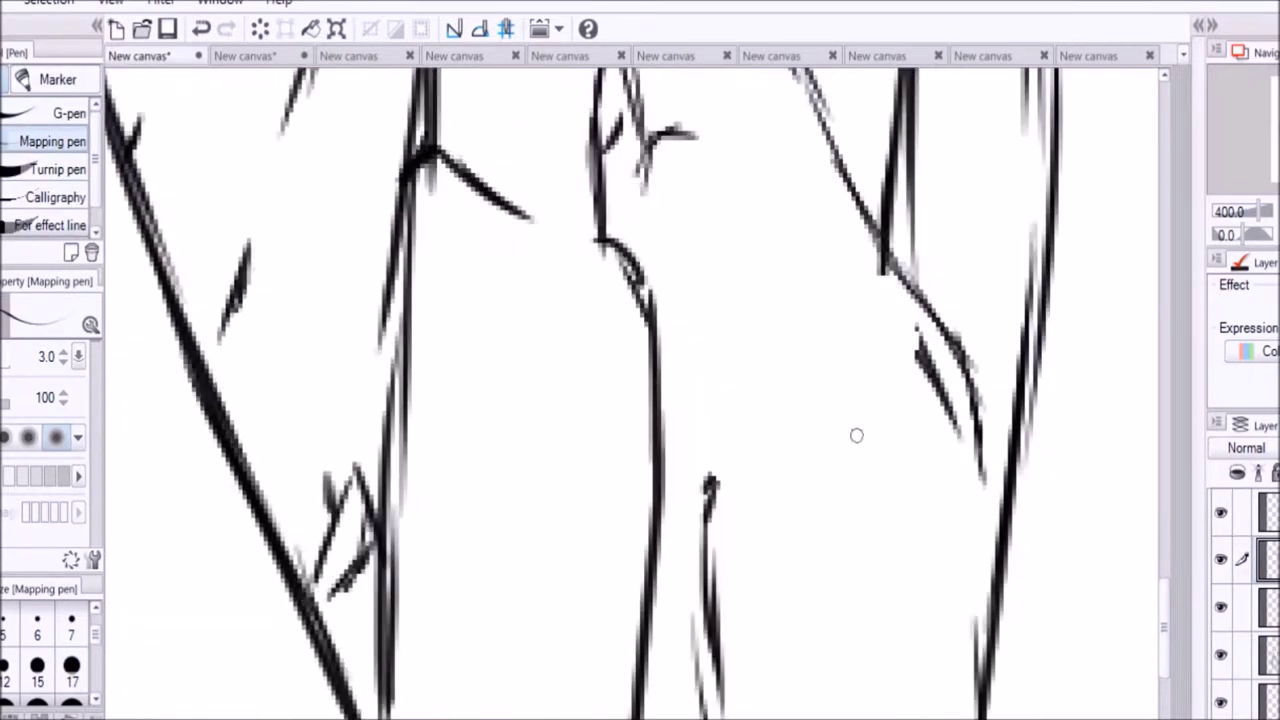
left_click_drag(700, 400, 700, 714)
left_click_drag(1005, 390, 910, 714)
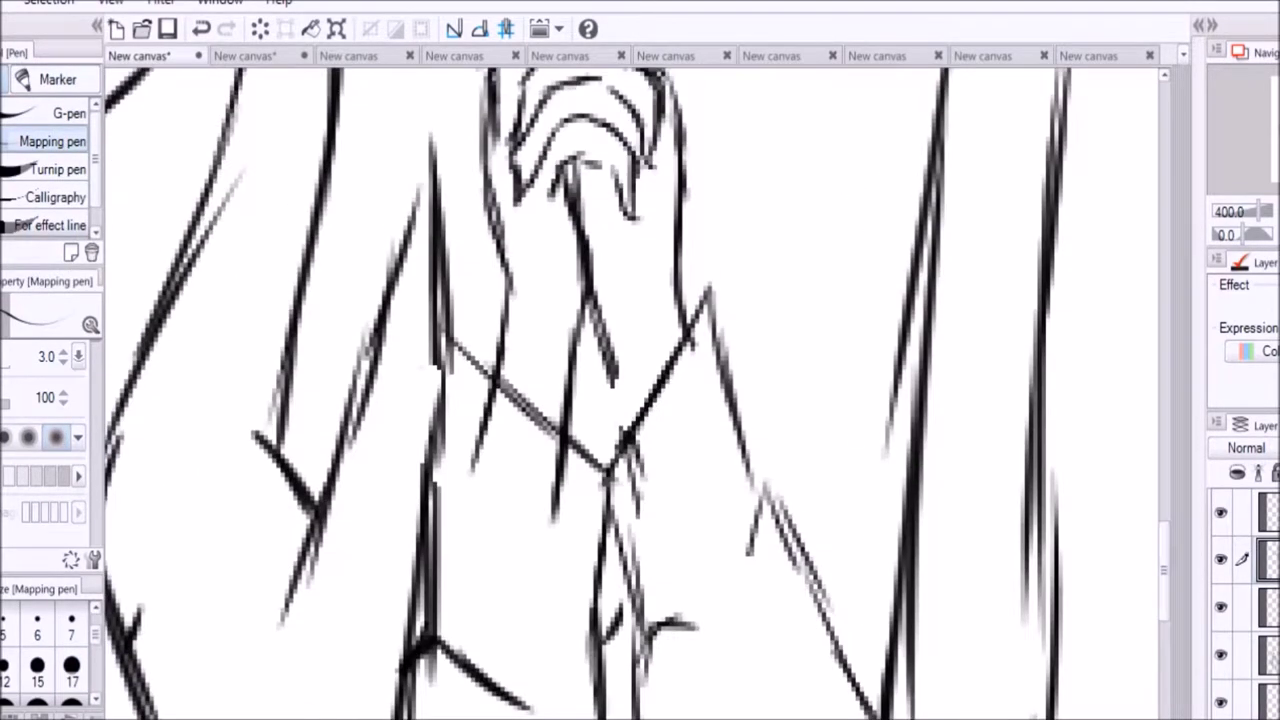
- Tidy the wrist lines and close the sleeve cuff openings around both wrists
left_click_drag(598, 352, 625, 435)
left_click_drag(476, 452, 555, 515)
left_click_drag(640, 498, 715, 395)
- Sample the pale skin tone from the reference canvas and fill the right figure's face, undoing the whole-canvas fill
left_click(1228, 655)
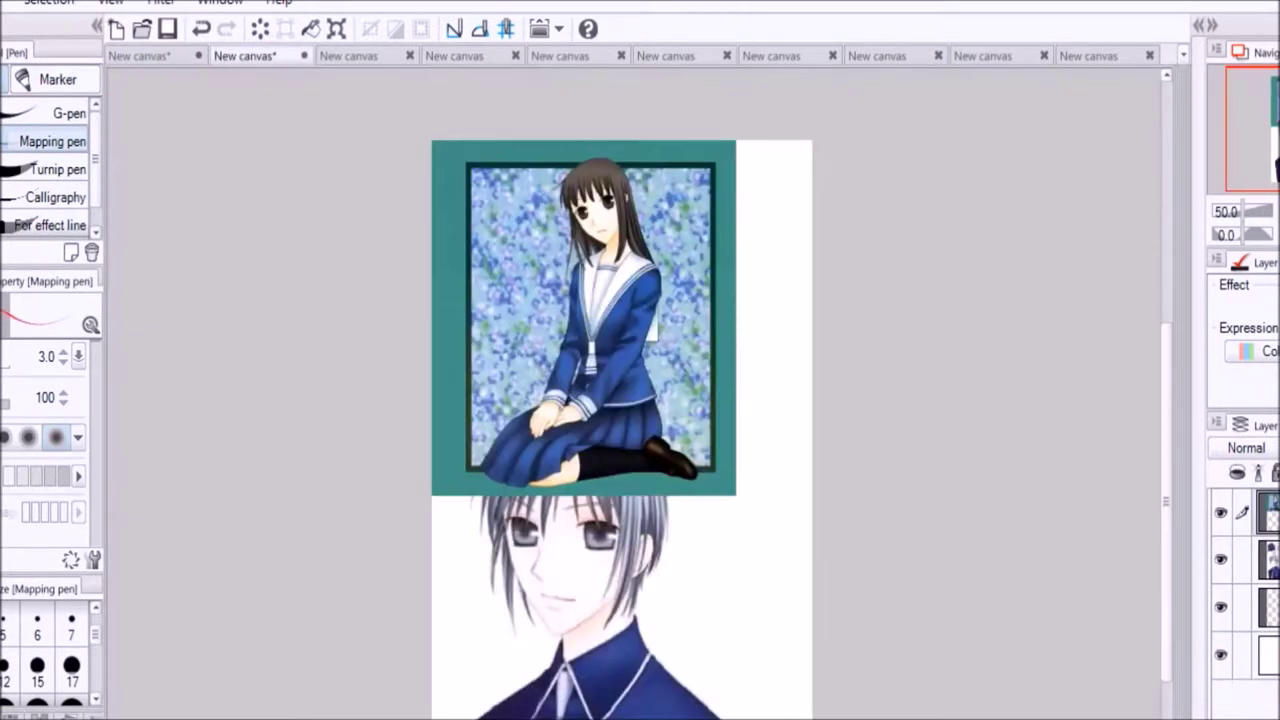
key("i")
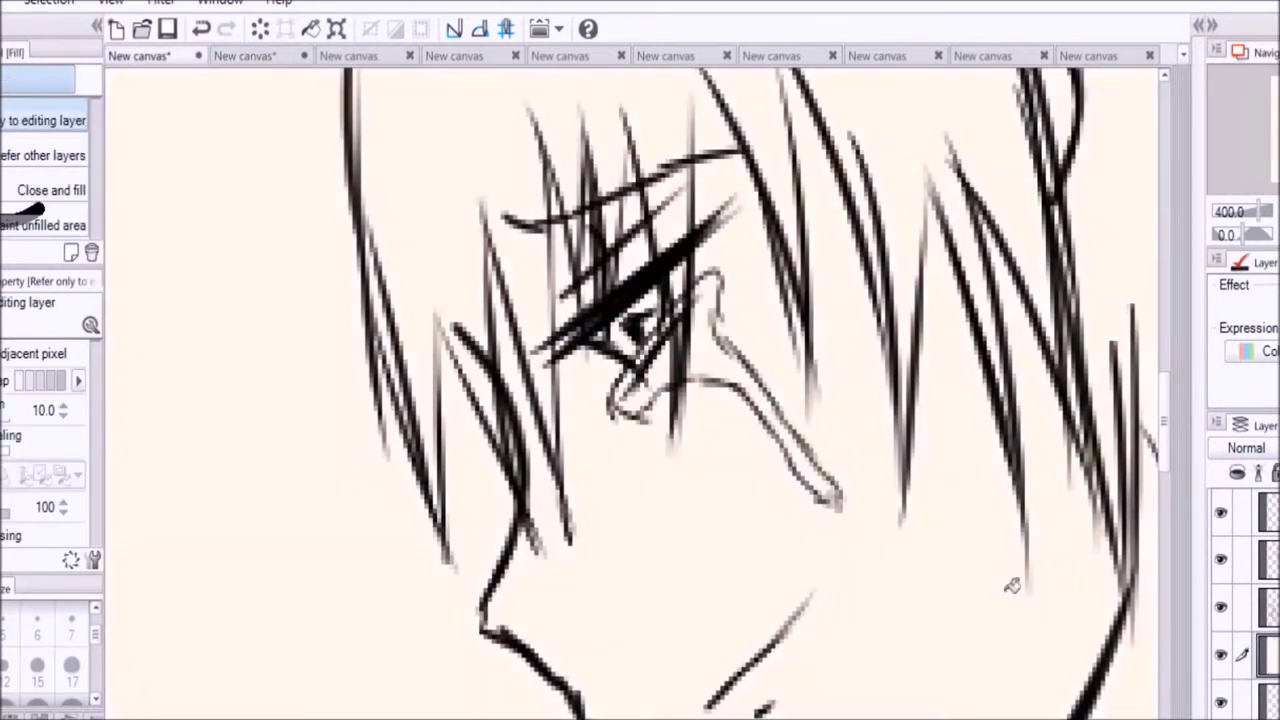
key("ctrl+z")
left_click(646, 200)
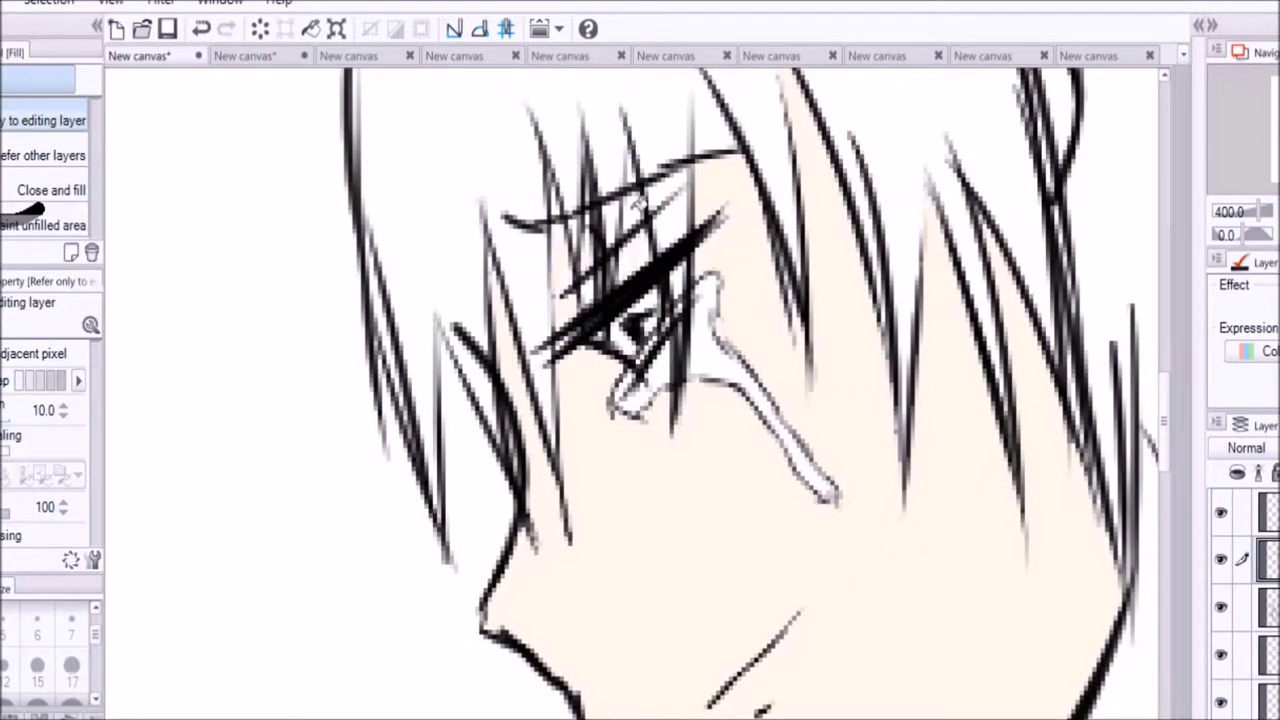
- Fill the left figure's face and the small patch of fingers at her arm with the pale skin tone
scroll(1074, 549, "right", 5)
scroll(1074, 549, "up", 5)
scroll(1165, 473, "down", 4)
scroll(1165, 473, "left", 5)
scroll(1165, 473, "right", 5)
scroll(1165, 473, "down", 2)
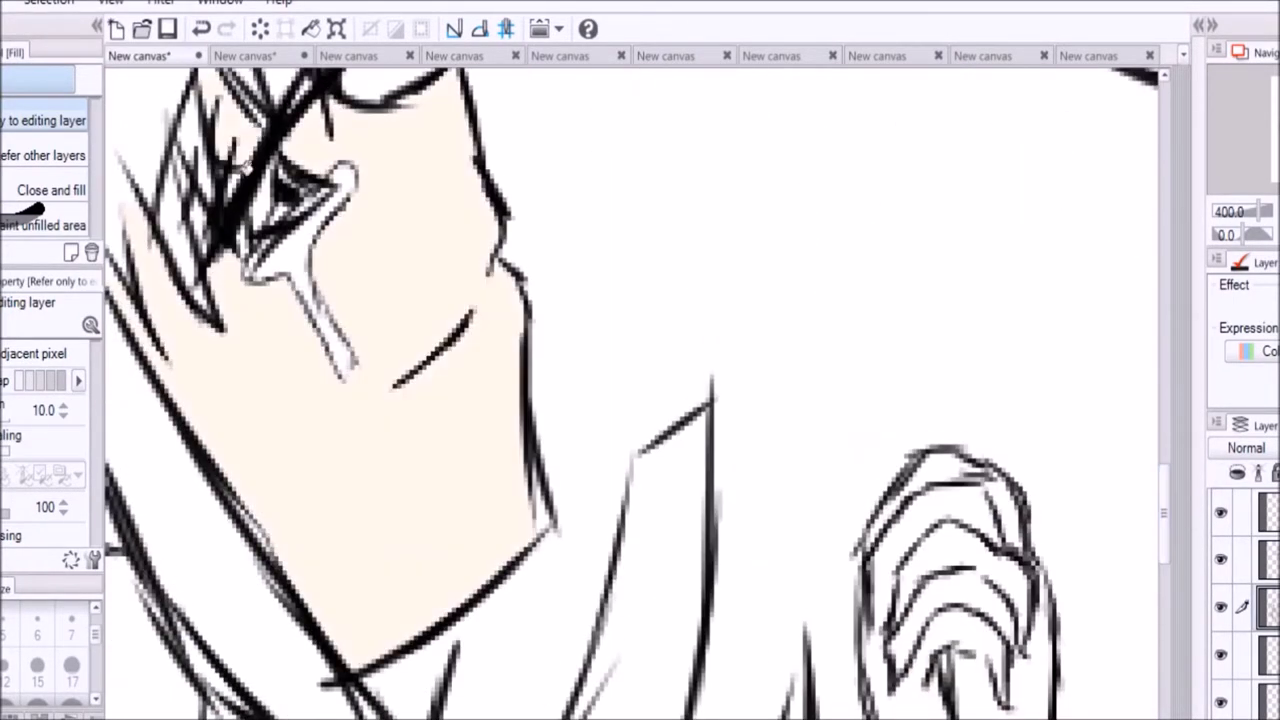
scroll(640, 390, "down", 5)
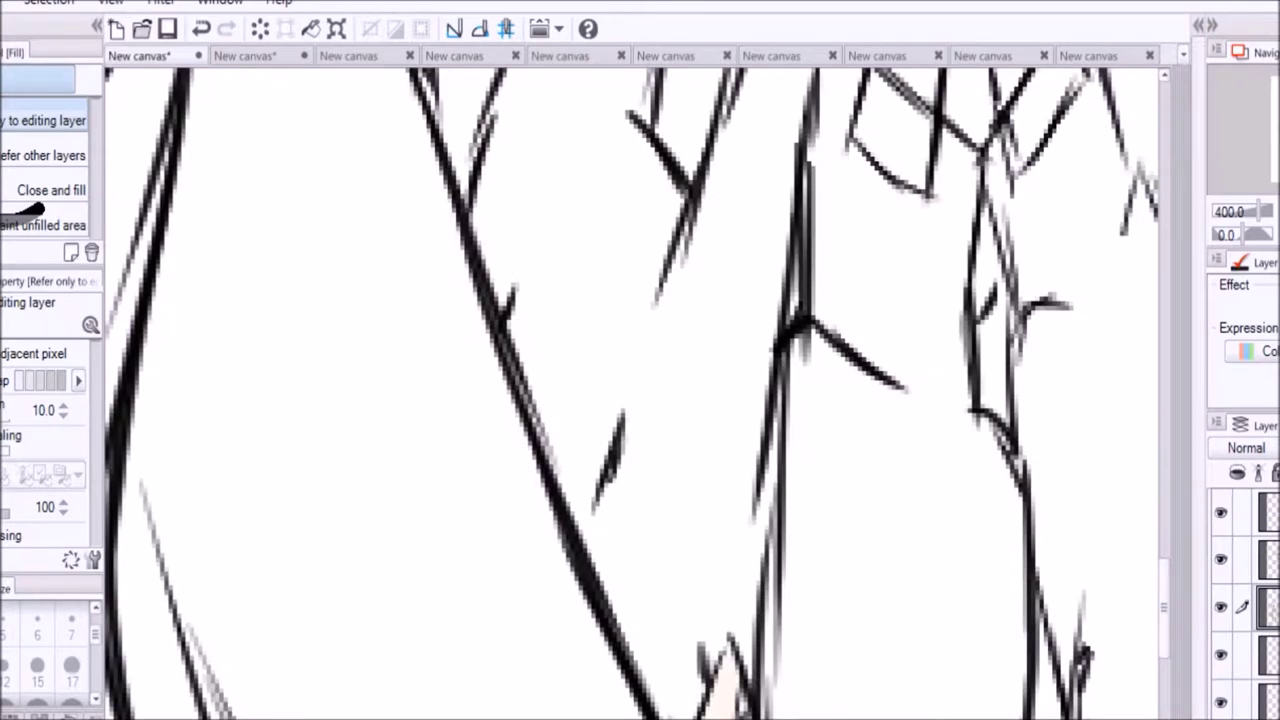
key("p")
scroll(640, 390, "up", 3)
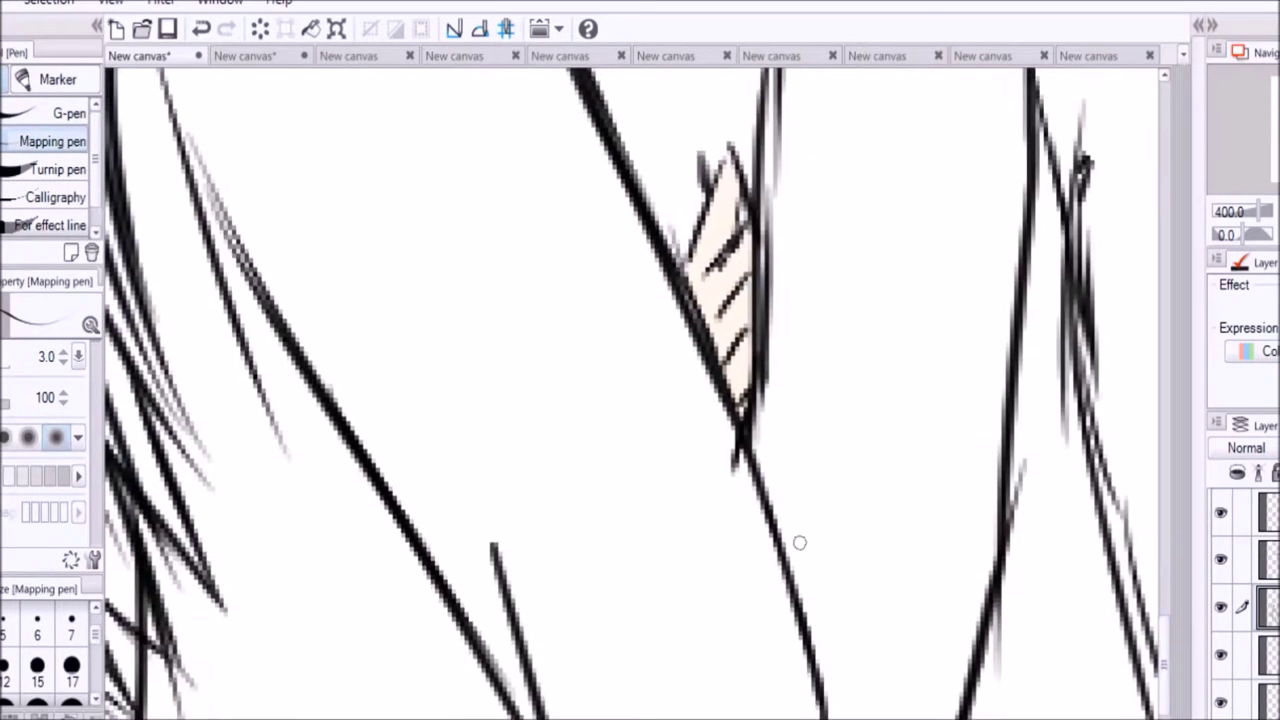
scroll(640, 390, "up", 3)
- Sample the light lavender hair tone from the reference canvas and fill the right figure's hair
key("ctrl+Tab")
key("i")
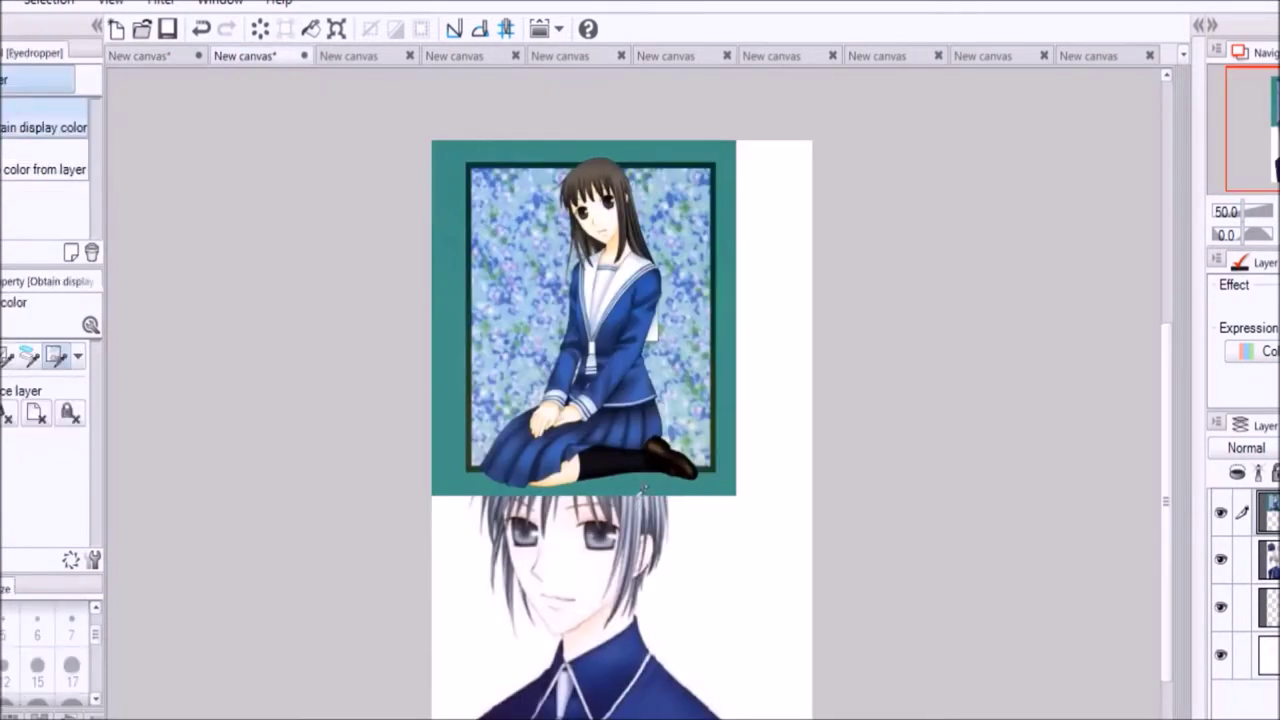
left_click(155, 58)
key("g")
scroll(980, 248, "up", 3)
left_click(980, 248)
scroll(900, 400, "right", 3)
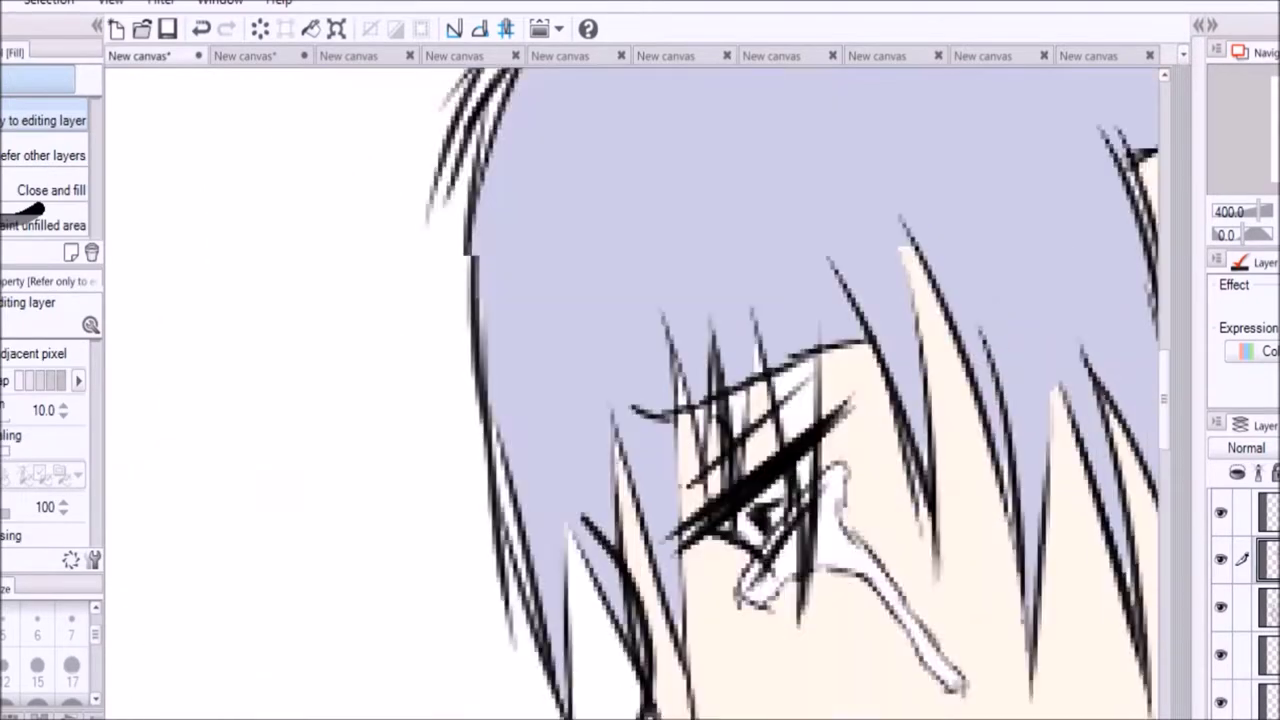
scroll(640, 500, "right", 5)
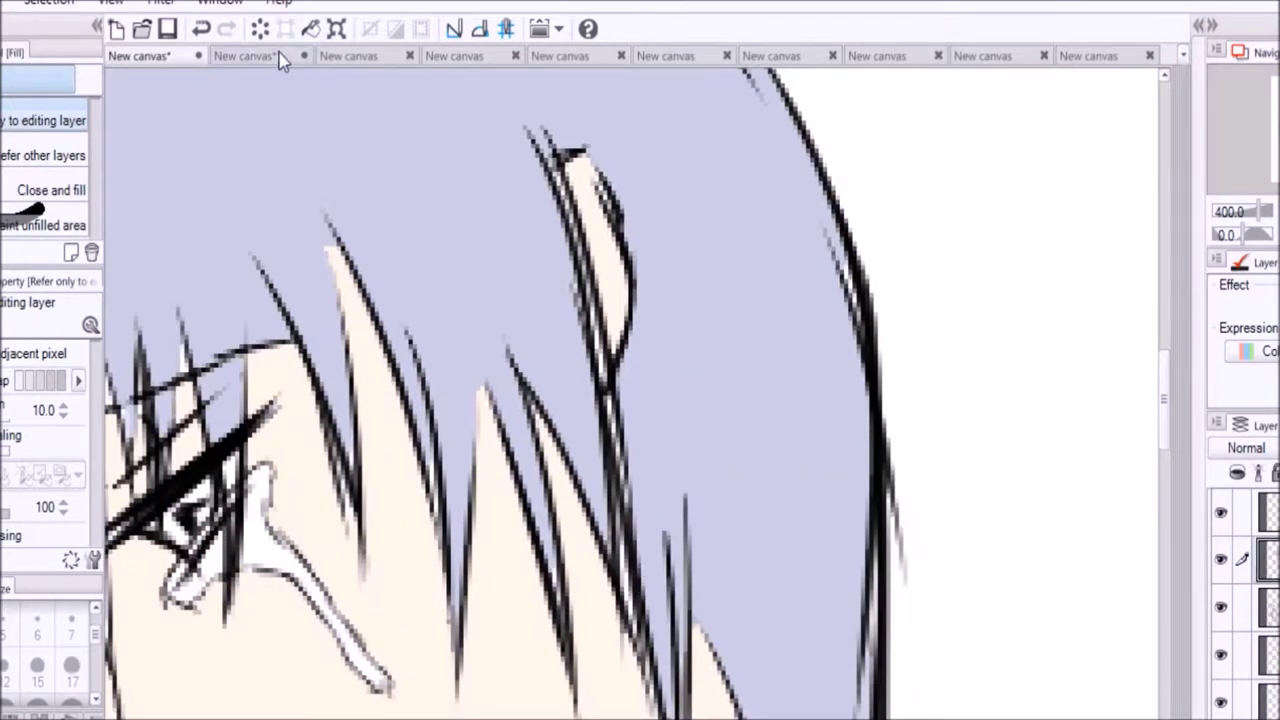
- Sample a darker grey-blue from the reference canvas and draw strands through the right figure's fringe with the Mapping pen
left_click(244, 56)
key("i")
left_click(149, 57)
key("p")
left_click_drag(440, 88, 600, 505)
left_click_drag(360, 148, 445, 520)
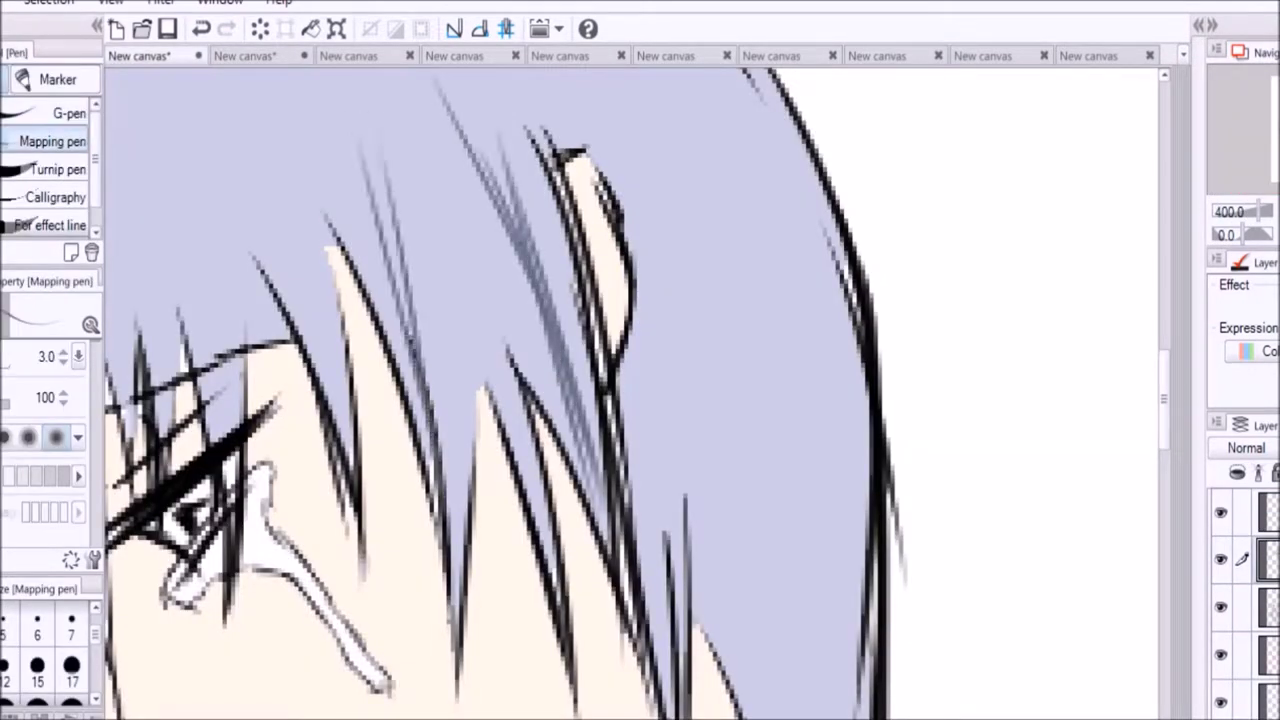
left_click_drag(375, 95, 465, 488)
scroll(440, 510, "down", 3)
left_click_drag(216, 362, 178, 570)
left_click_drag(238, 356, 203, 558)
left_click_drag(222, 328, 274, 536)
left_click_drag(334, 270, 306, 422)
left_click_drag(298, 312, 272, 426)
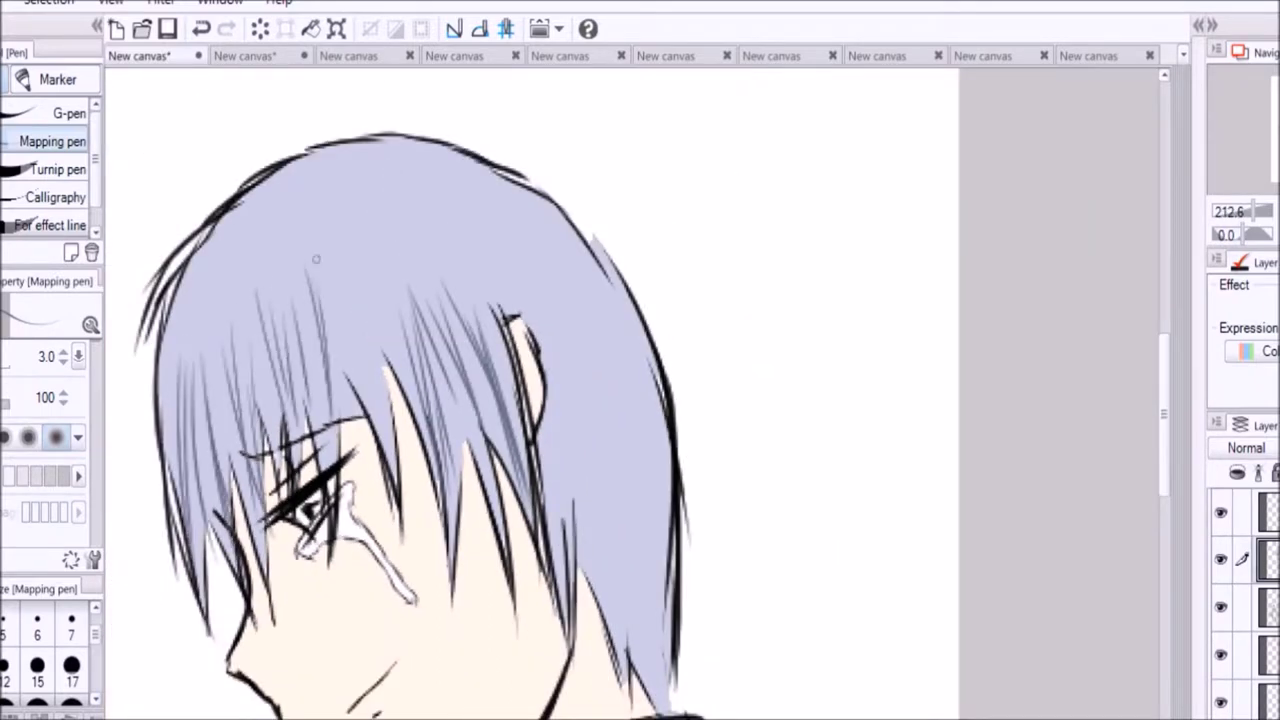
- Add more grey-blue strands across the crown, behind the ear and along the front edge of the right figure's hair
left_click_drag(324, 236, 390, 446)
left_click_drag(348, 236, 430, 414)
left_click_drag(426, 234, 482, 360)
left_click_drag(550, 344, 570, 574)
left_click_drag(446, 238, 510, 382)
left_click_drag(596, 308, 660, 534)
left_click_drag(566, 326, 616, 556)
left_click_drag(166, 296, 184, 452)
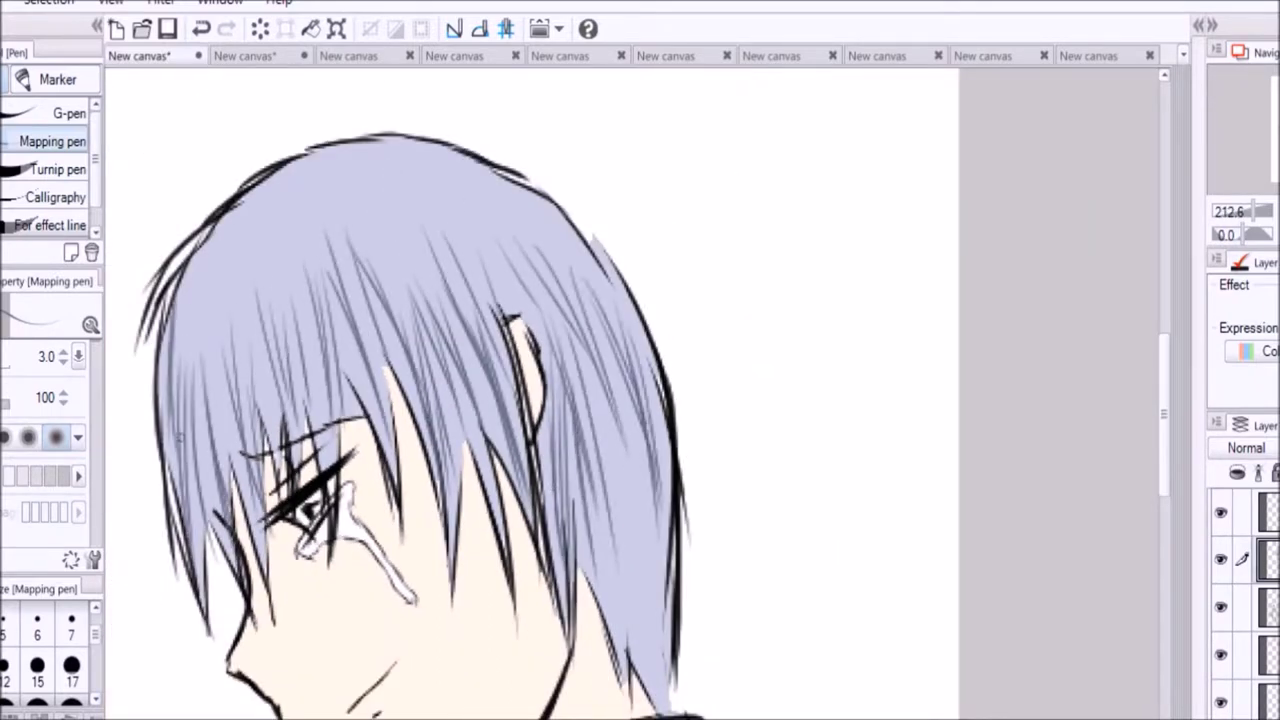
left_click_drag(198, 264, 178, 482)
left_click_drag(230, 258, 200, 444)
left_click_drag(246, 260, 218, 438)
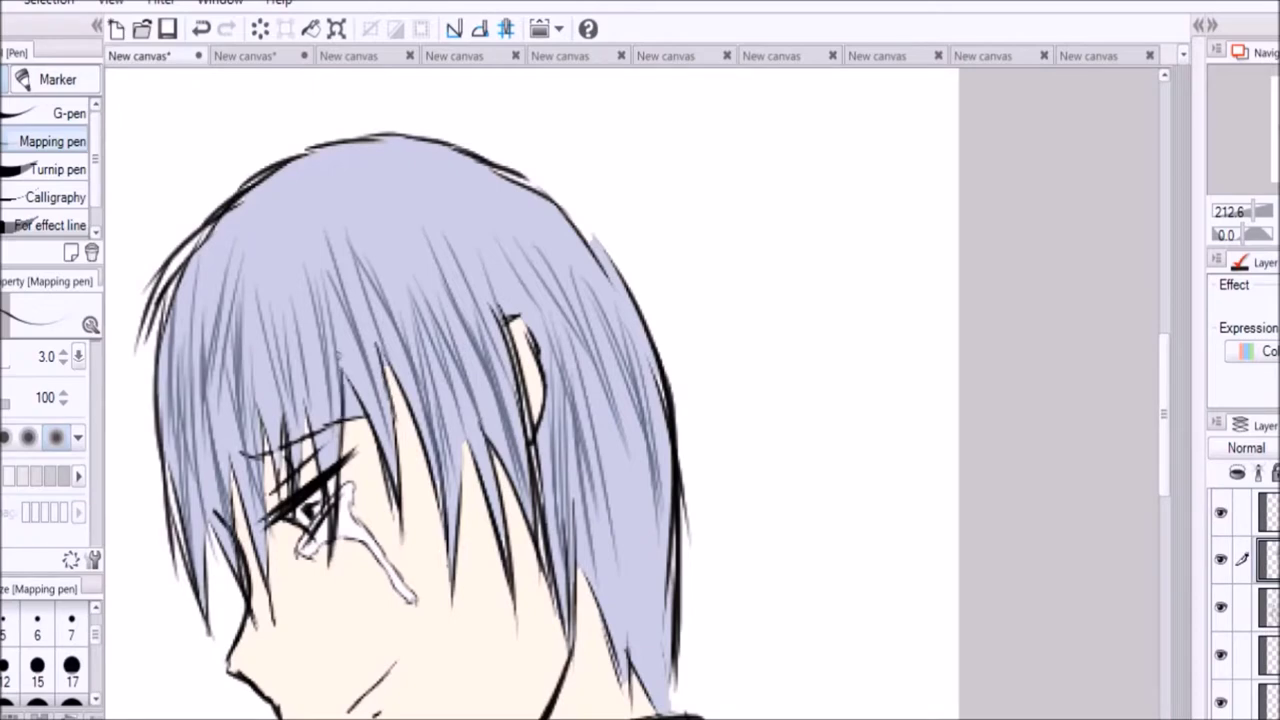
- Fill the leftover forehead patch with skin tone and close the line gap between the right figure's chin and neck
key("g")
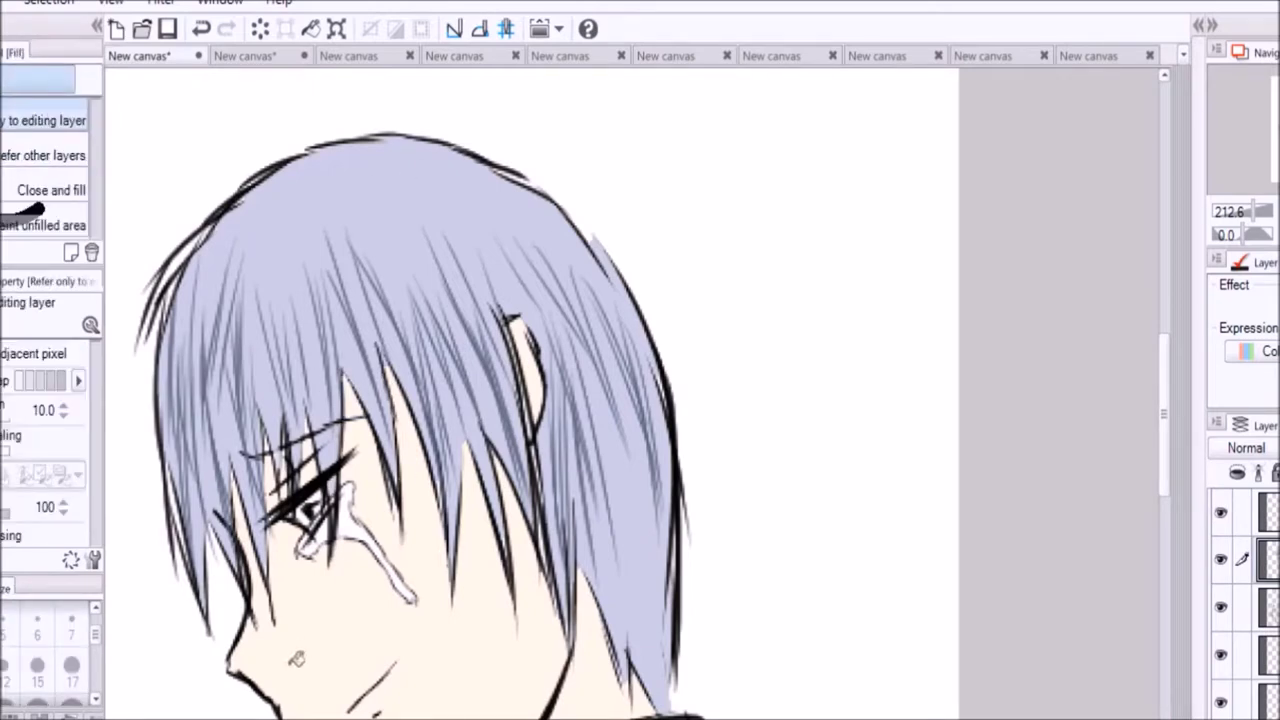
scroll(1157, 566, "down", 6)
scroll(1157, 566, "up", 1)
key("p")
key("p")
key("p")
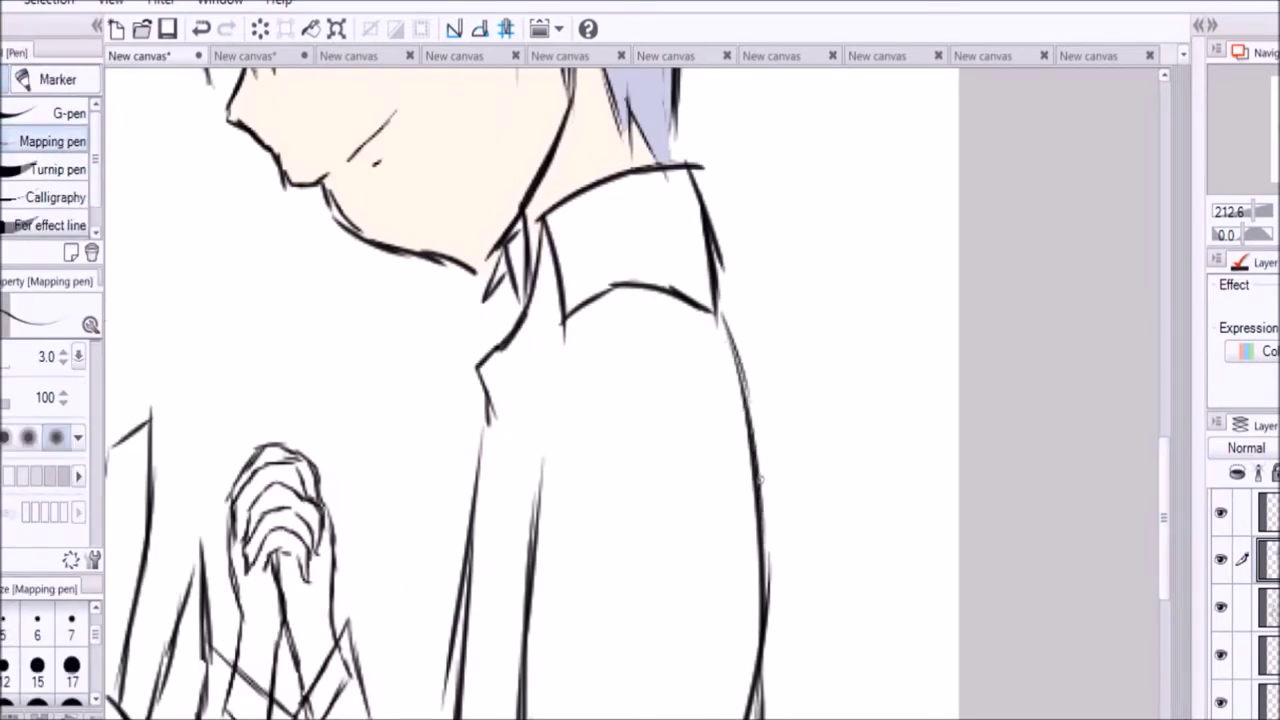
key("g")
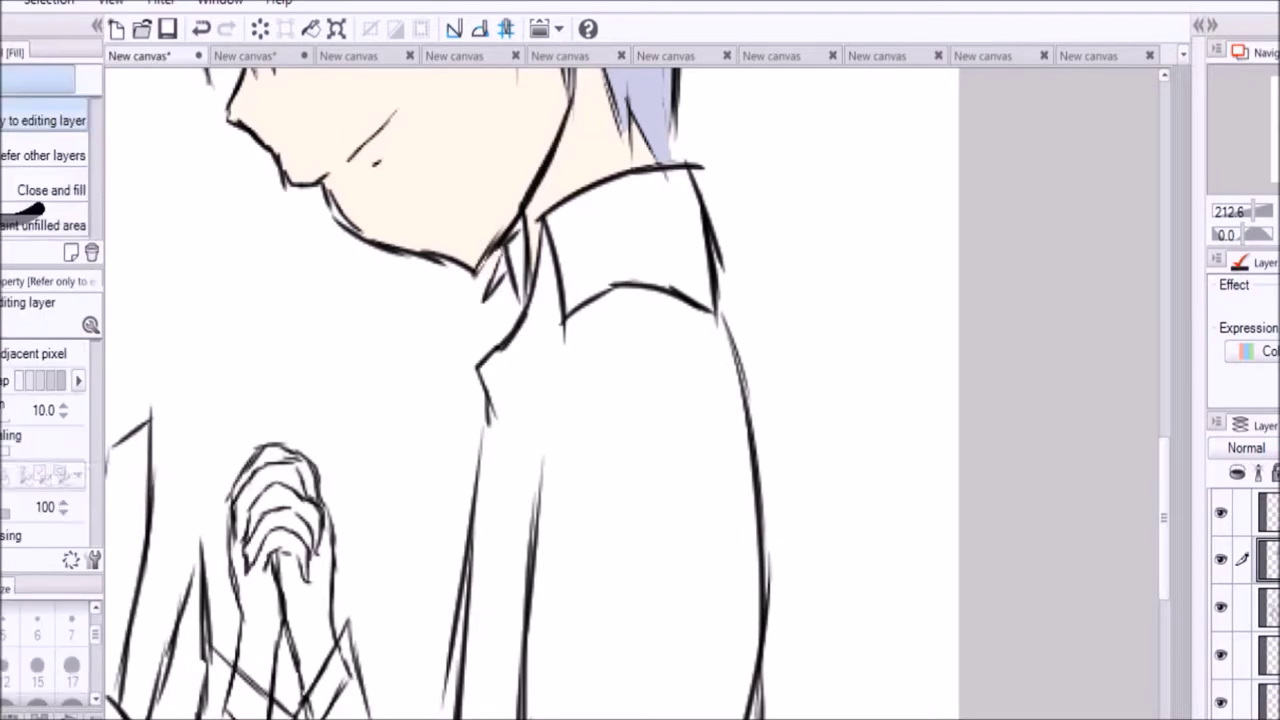
- Fill the right figure's jacket body and sleeve with light grey
left_click(550, 392)
scroll(1160, 570, "down", 5)
left_click(718, 400)
left_click(357, 196)
key("p")
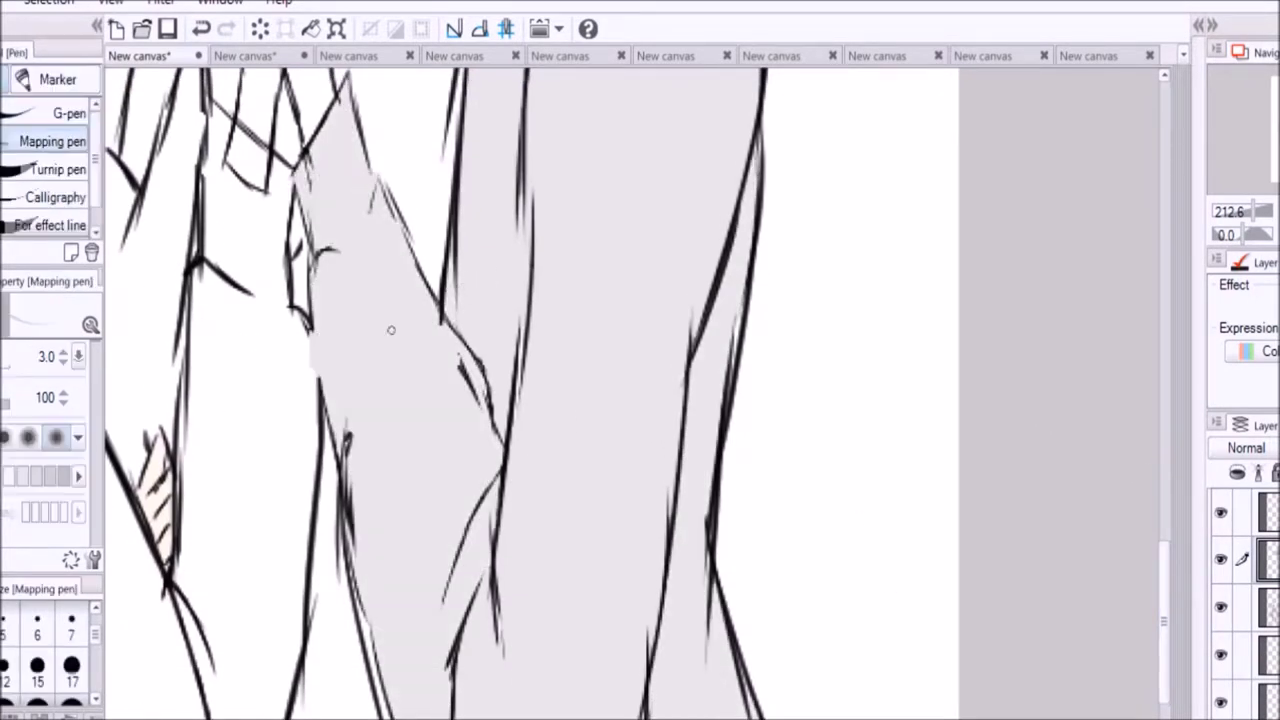
- Shade the folds at the elbow of the right figure's sleeve in a darker grey
key("g")
left_click_drag(470, 490, 455, 660)
key("p")
mouse_move(480, 580)
left_mouse_down()
mouse_move(490, 690)
mouse_move(503, 625)
left_mouse_up()
key("g")
- Fill the right figure's trousers with near-black and paint over the remaining gaps with the Smooth brush at size 15
scroll(510, 560, "down", 5)
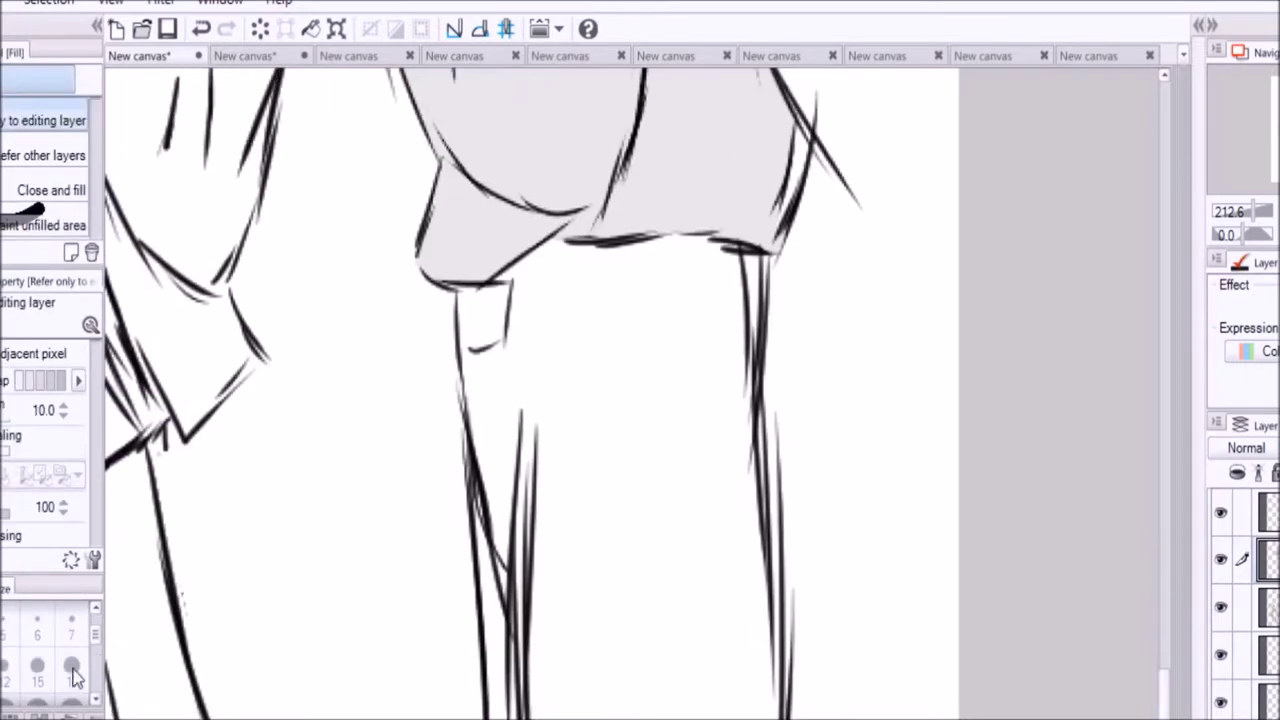
left_click(610, 480)
left_click(1265, 655)
key("b")
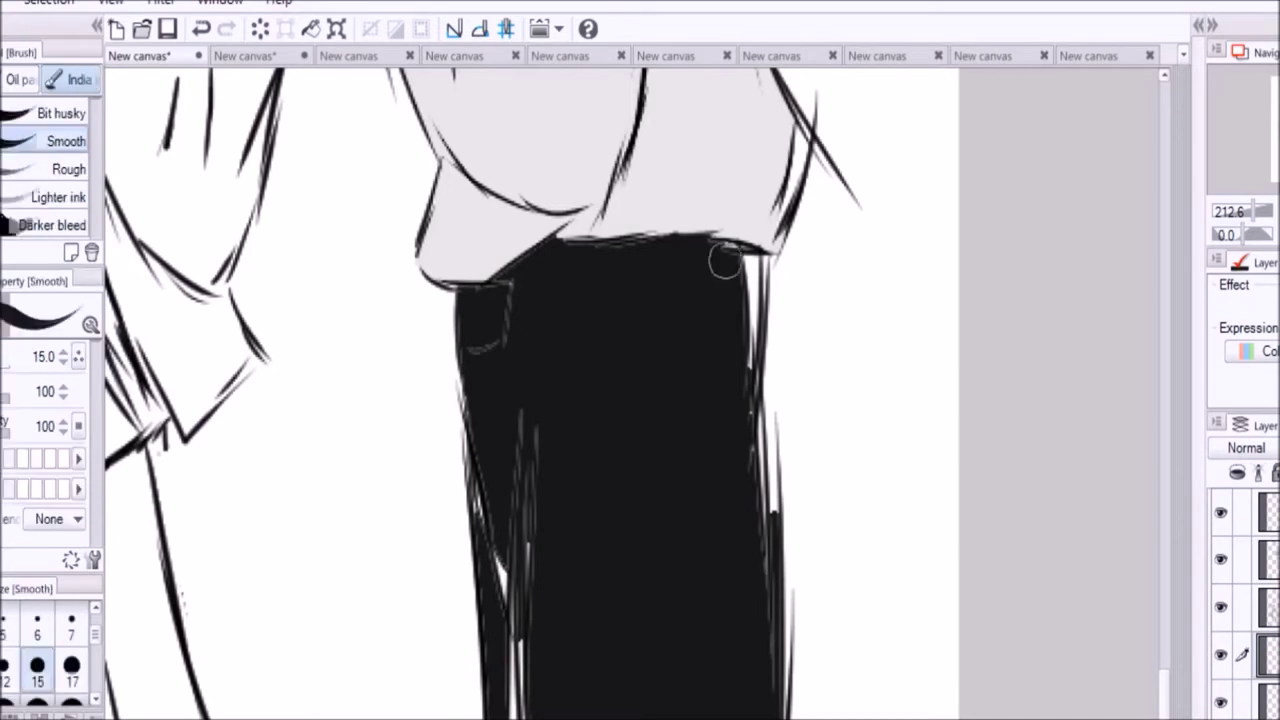
left_click_drag(750, 245, 775, 690)
mouse_move(476, 505)
left_mouse_down()
mouse_move(551, 451)
mouse_move(480, 290)
left_mouse_up()
key("e")
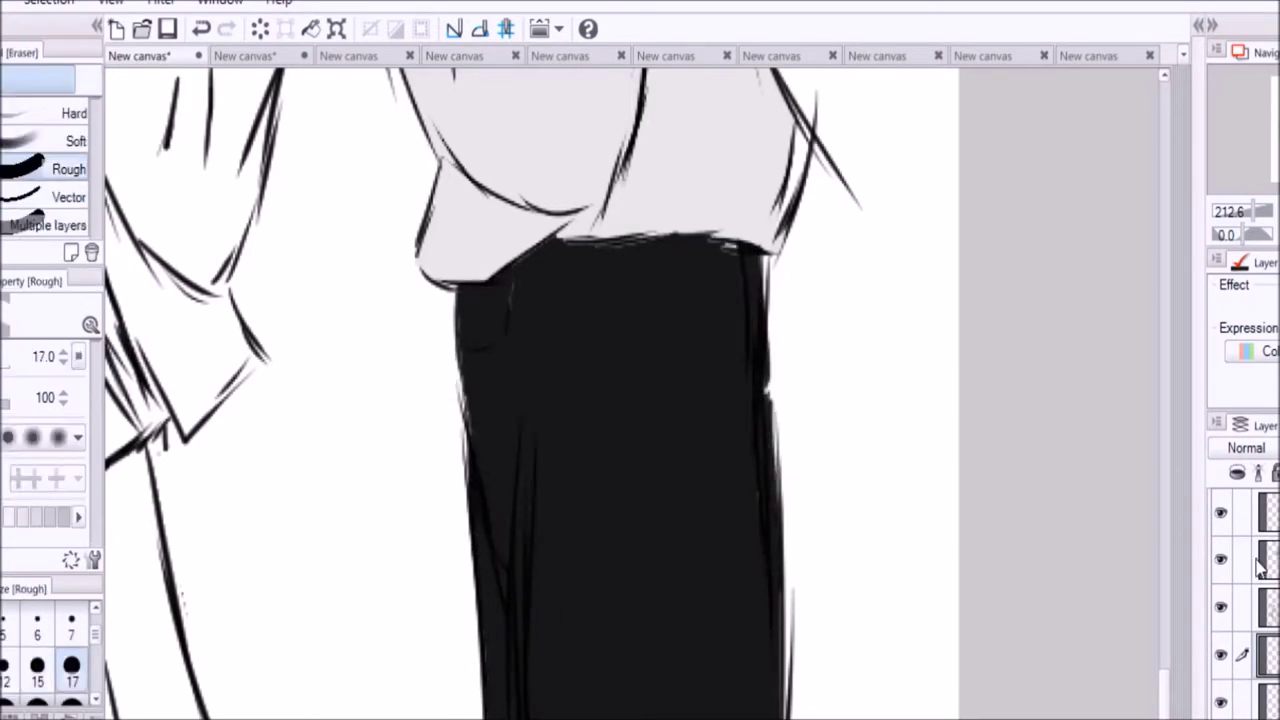
- Fill the right figure's collar with a very pale pinkish white
scroll(457, 351, "up", 5)
key("g")
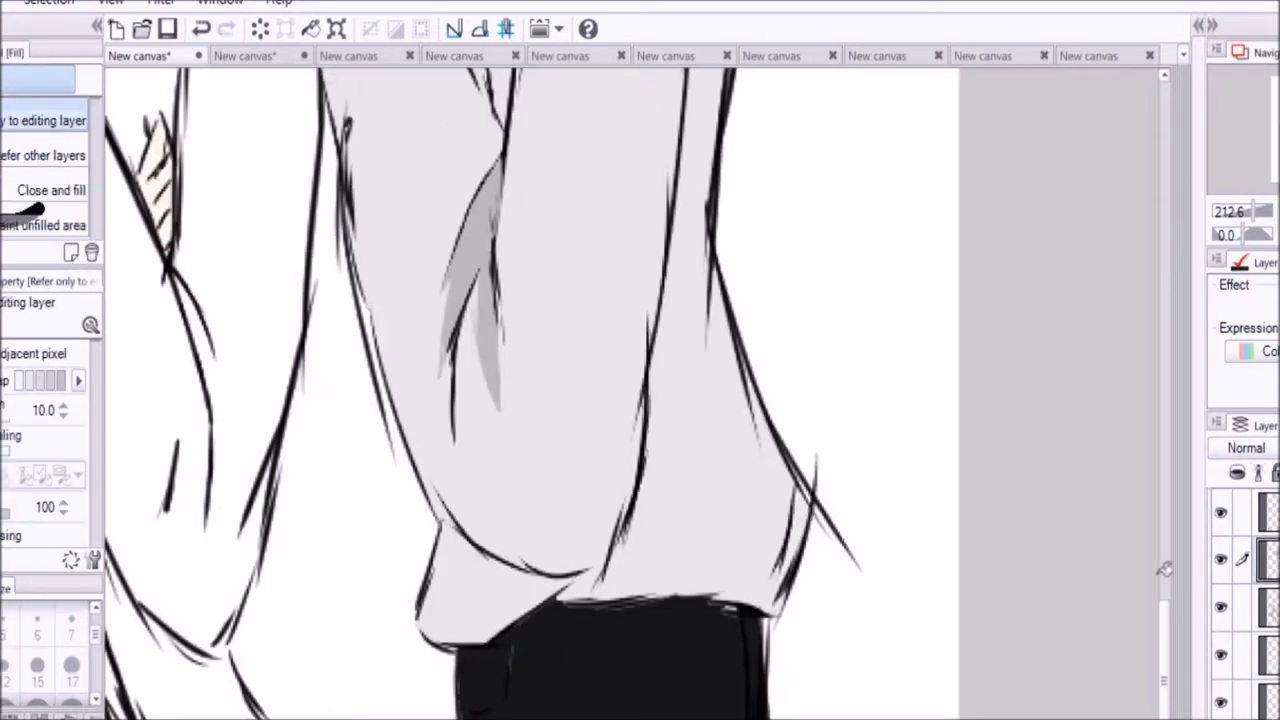
scroll(1114, 523, "up", 5)
left_click(620, 470)
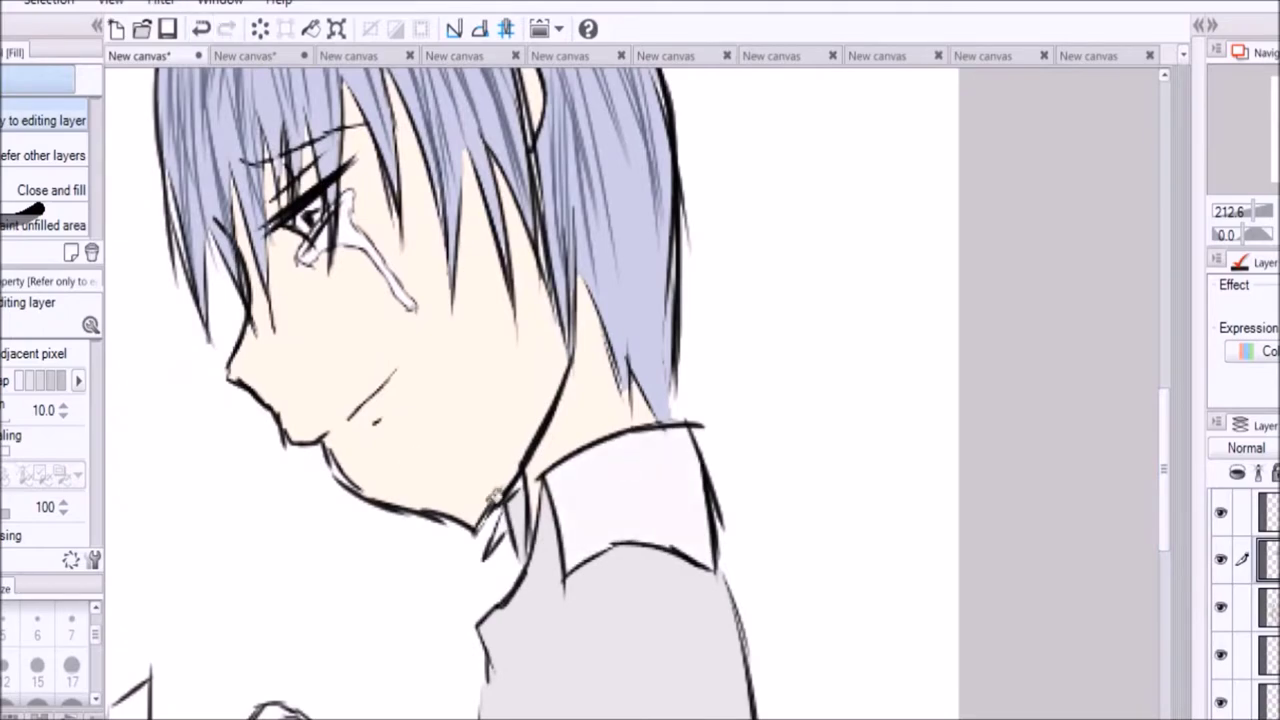
- Sample the grey eye tone from the reference canvas and fill the right figure's eye
left_click(244, 55)
left_click(150, 55)
scroll(460, 700, "up", 5)
scroll(460, 705, "down", 5)
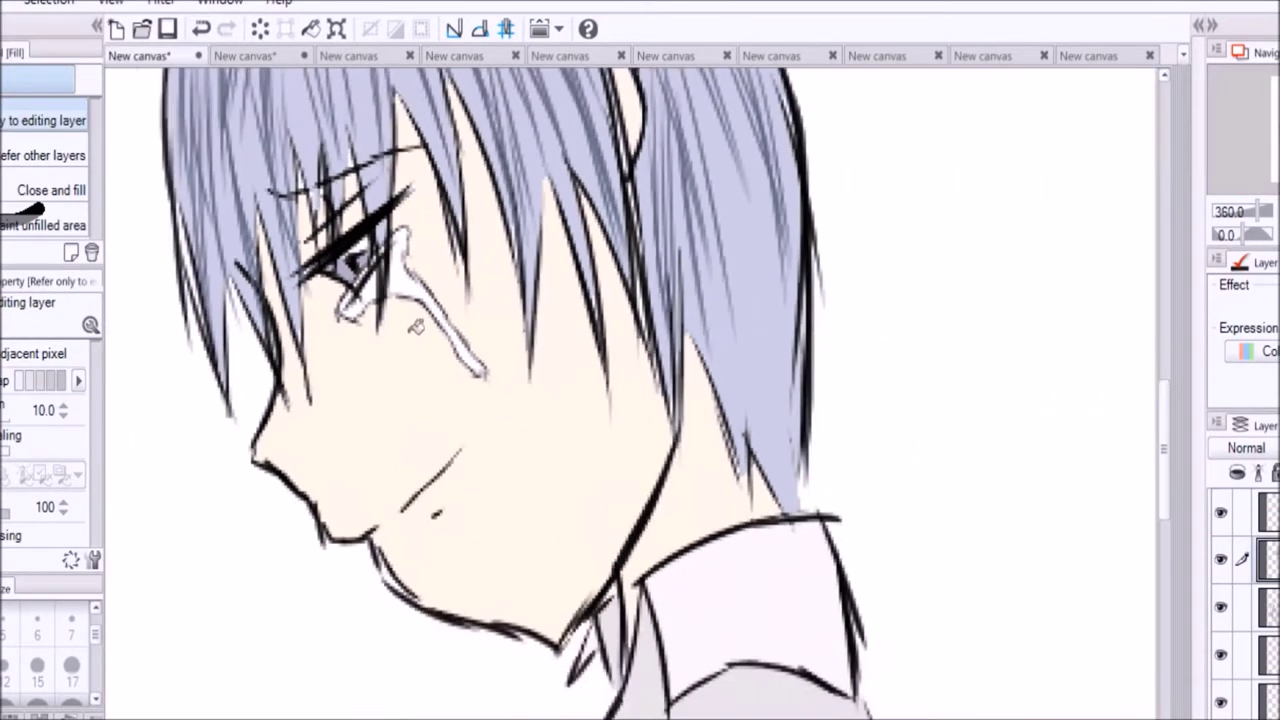
- Sample the dark brown hair tone from the reference canvas and fill the left figure's hair
left_click(244, 55)
left_click(150, 55)
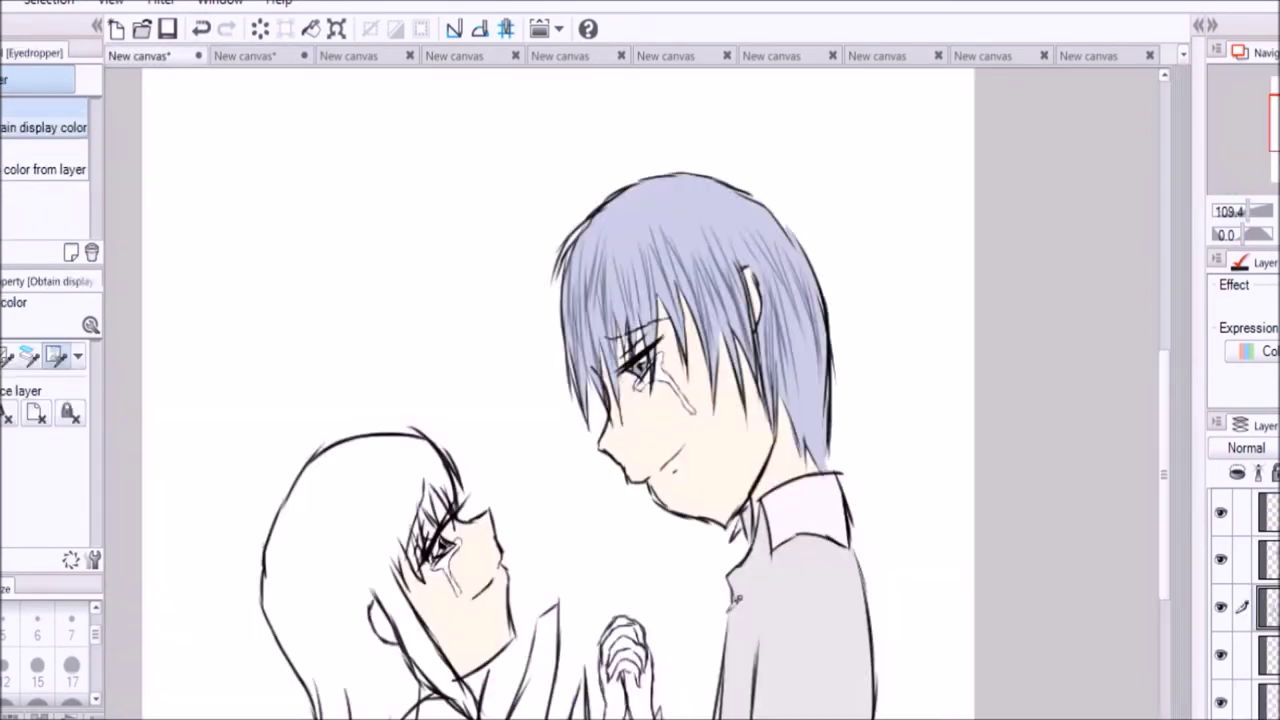
scroll(386, 452, "up", 5)
left_click(386, 452)
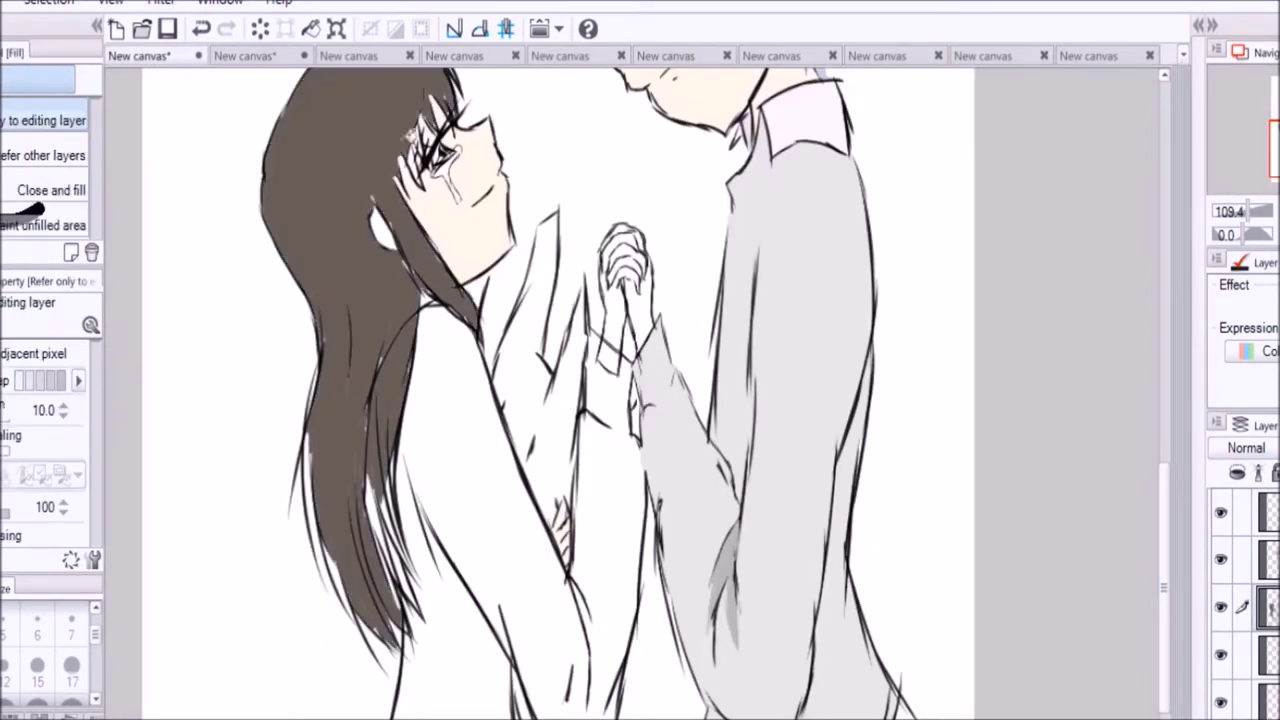
- Paint over the unfilled gaps in the left figure's hair with the brown Smooth brush at size 15
key("b")
left_click_drag(340, 380, 320, 590)
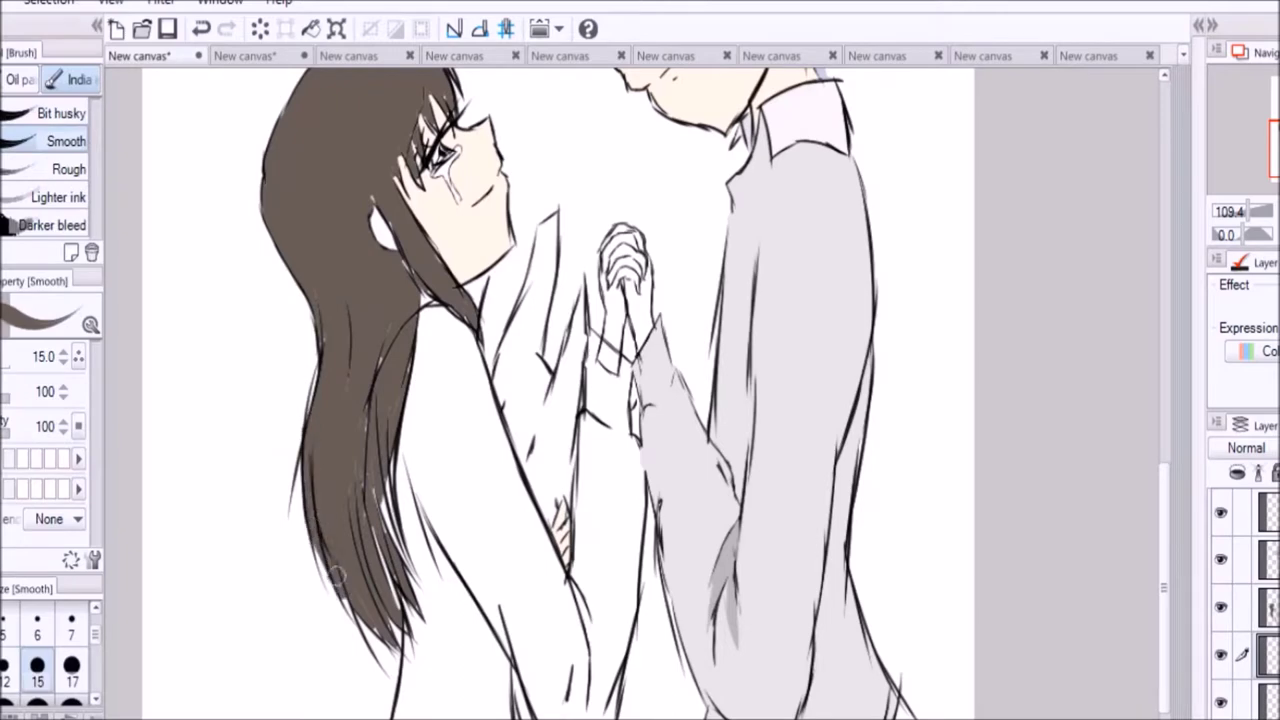
left_click_drag(390, 480, 420, 578)
left_click_drag(368, 402, 378, 490)
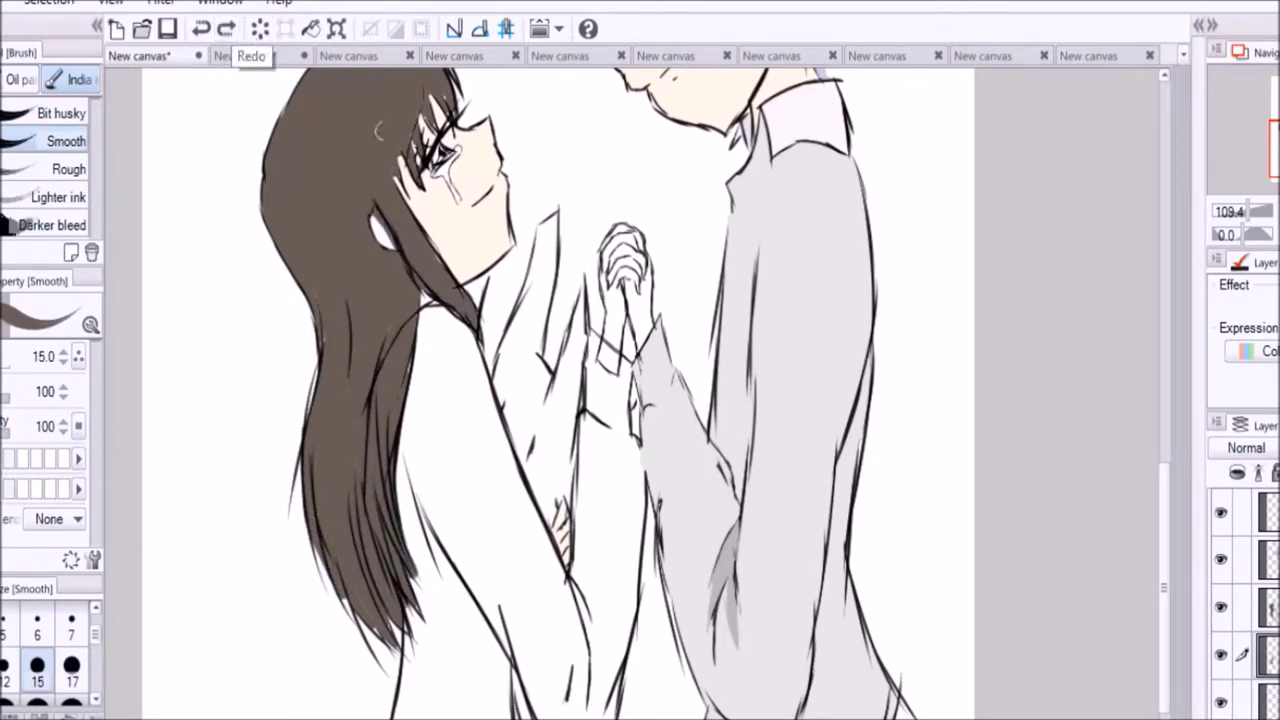
left_click_drag(455, 95, 440, 172)
left_click_drag(418, 327, 401, 458)
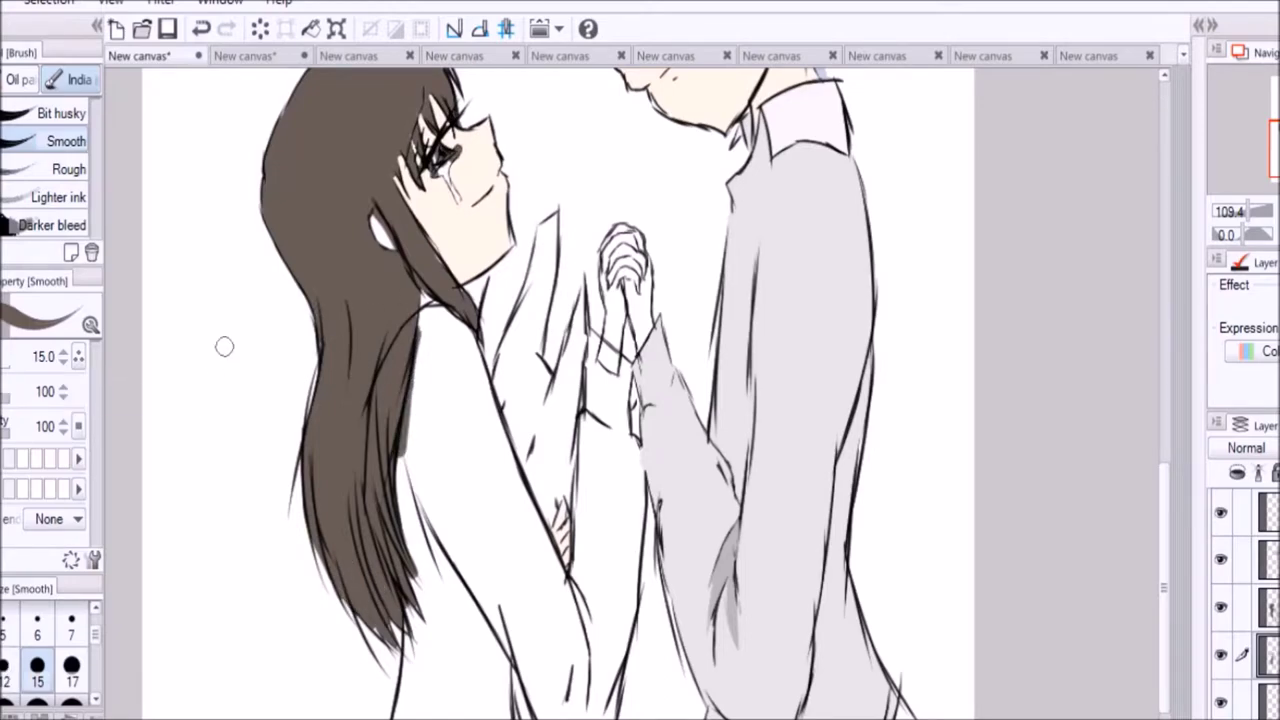
- Sample the eye tones from the reference canvas and colour the left figure's iris and the white of her eye
key("ctrl+Tab")
scroll(560, 390, "up", 5)
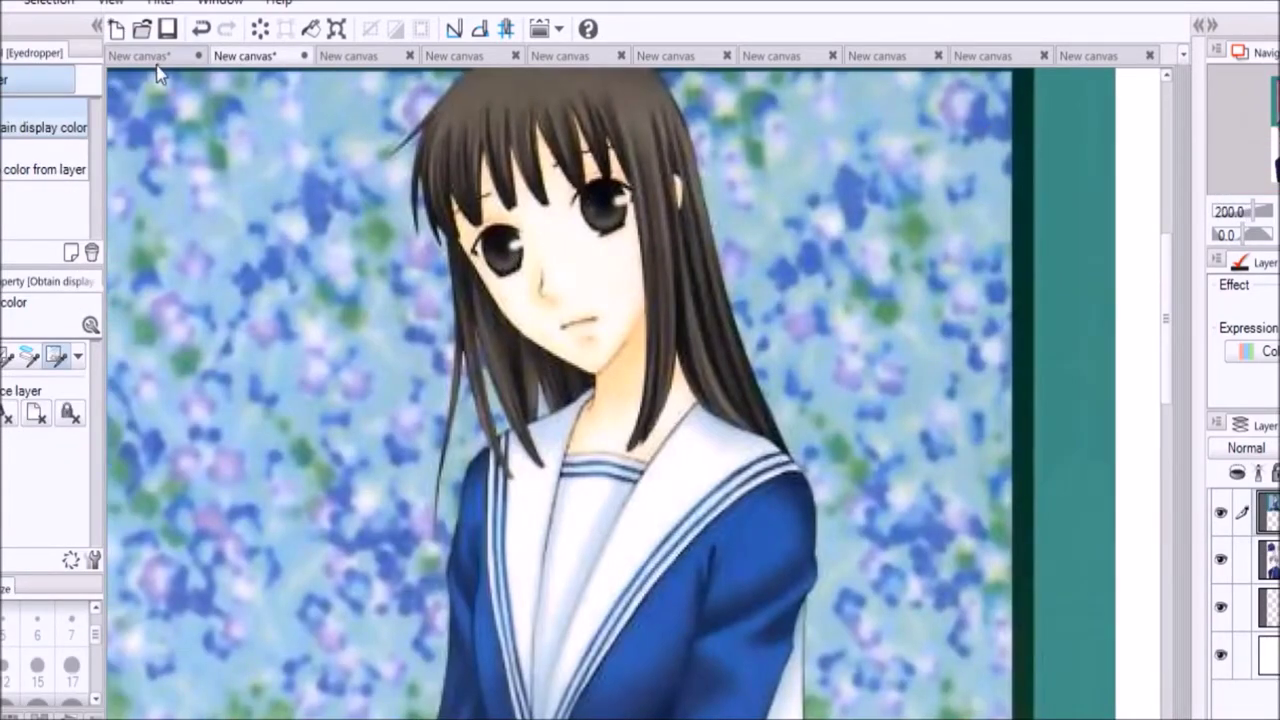
left_click(155, 57)
scroll(547, 200, "up", 5)
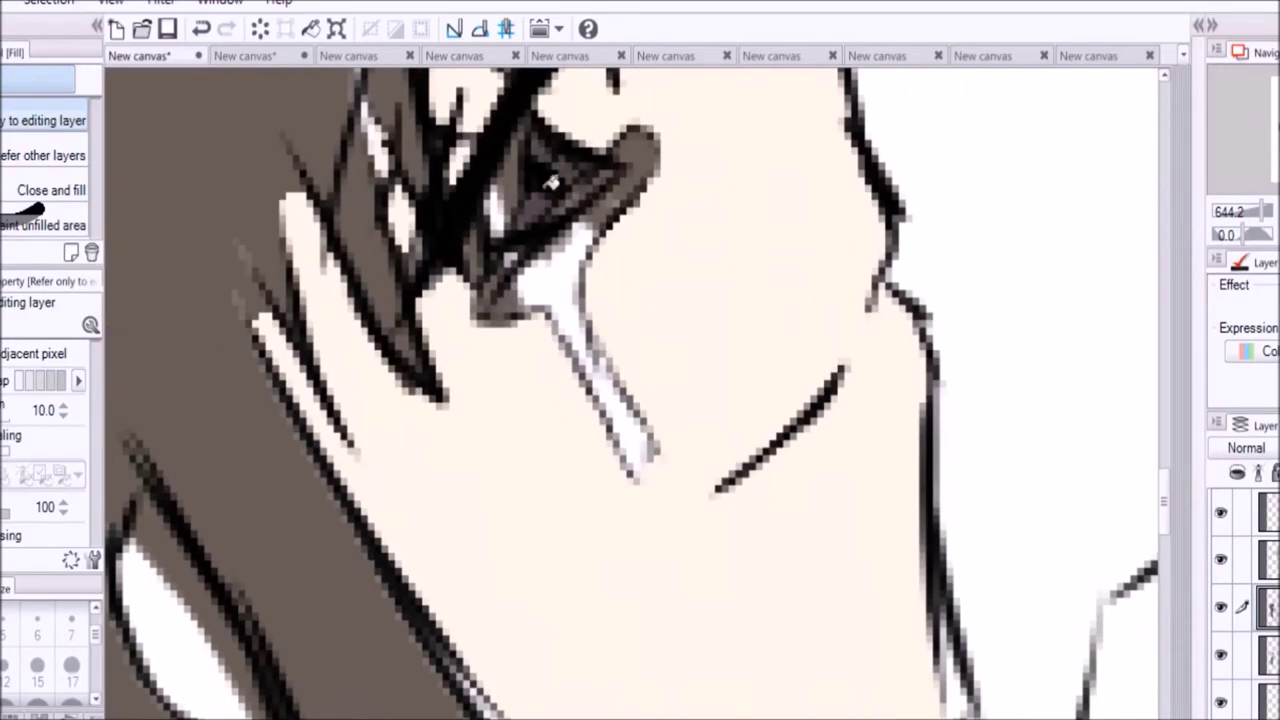
left_click(497, 210)
left_click(520, 240)
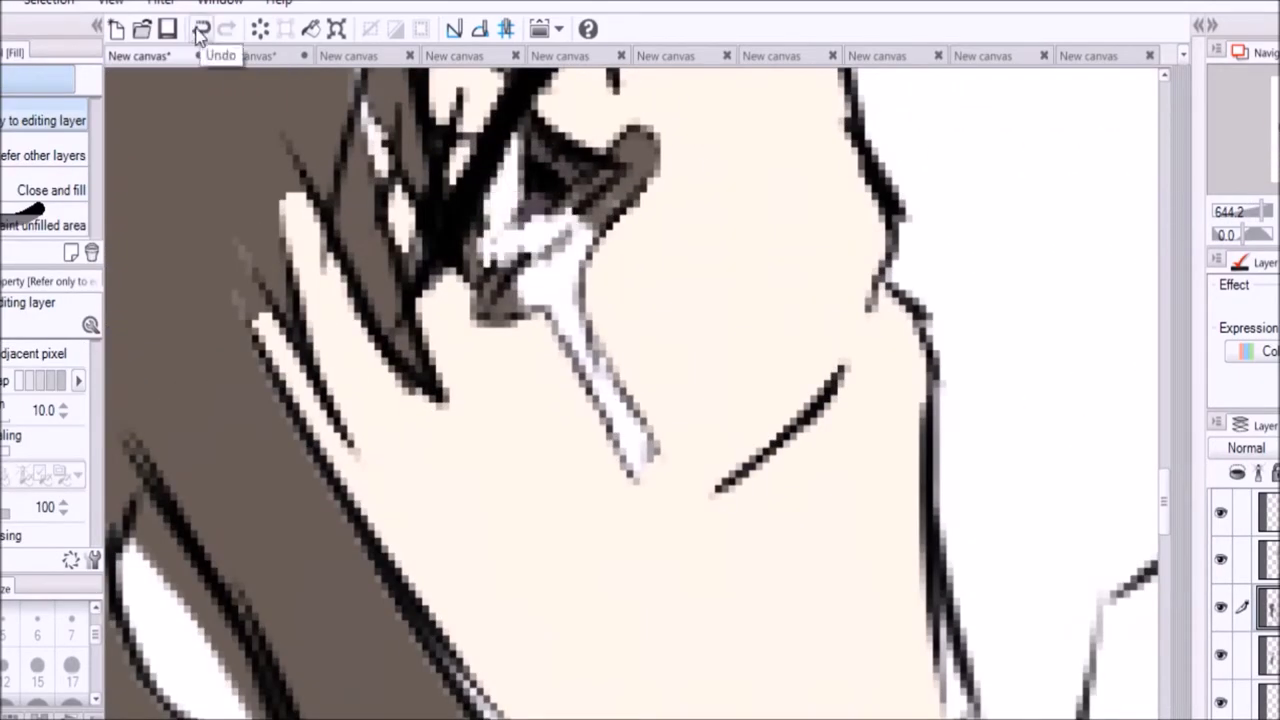
- Clean the brown paint off the left figure's tear with white, undoing the stray edits
left_click(643, 407)
key("b")
key("ctrl+z")
key("ctrl+z")
key("ctrl+z")
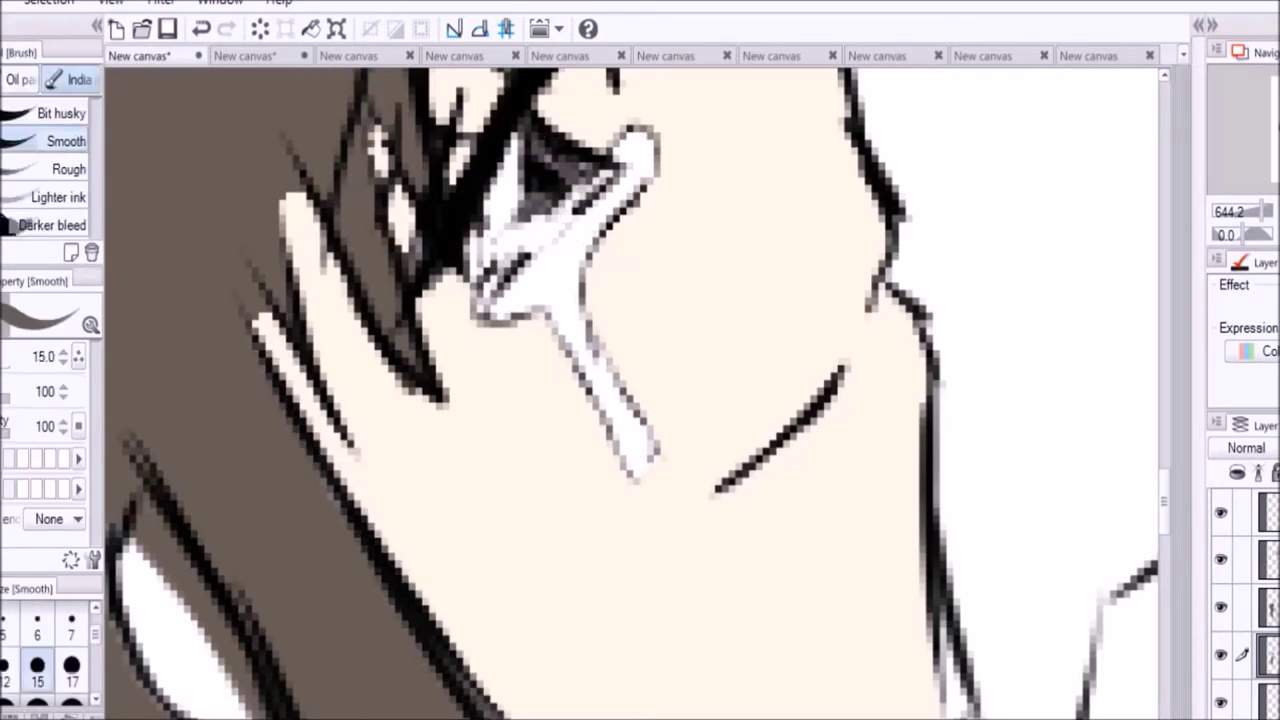
- Fill the left figure's top and sleeves with ochre orange
key("g")
left_click(1262, 604)
scroll(614, 656, "down", 4)
scroll(1166, 486, "up", 3)
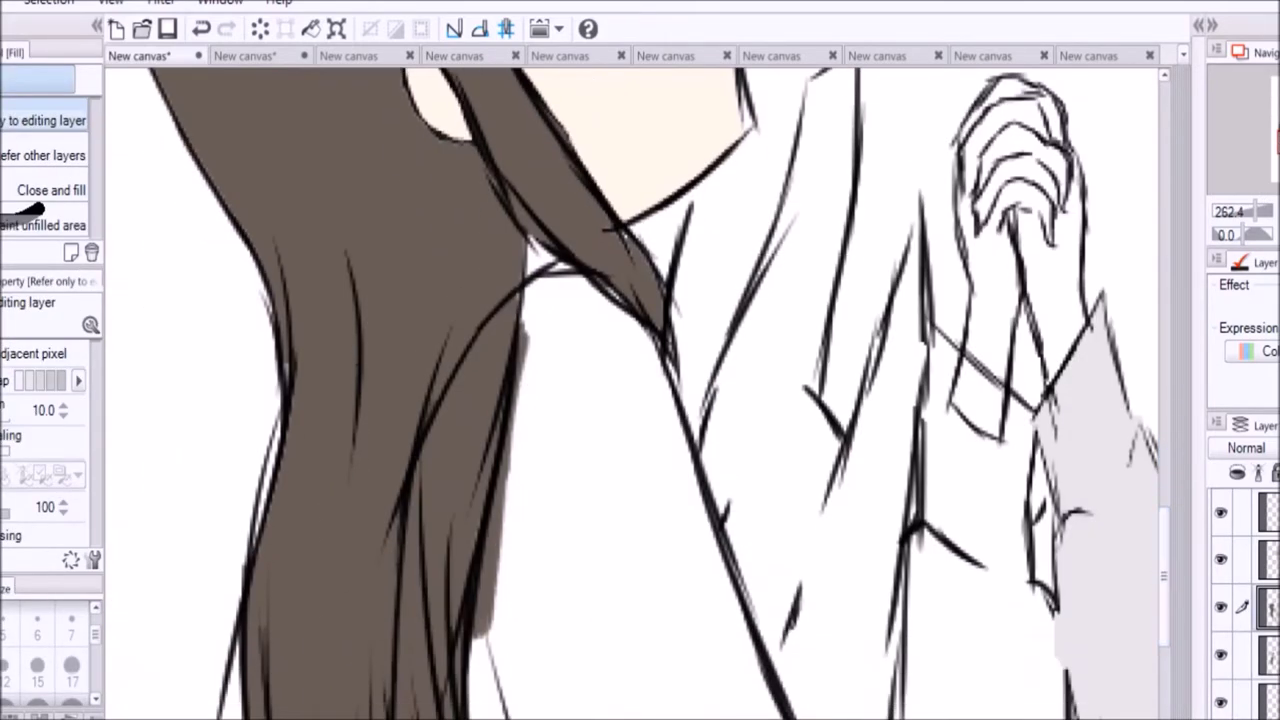
left_click(620, 520)
left_click(980, 560)
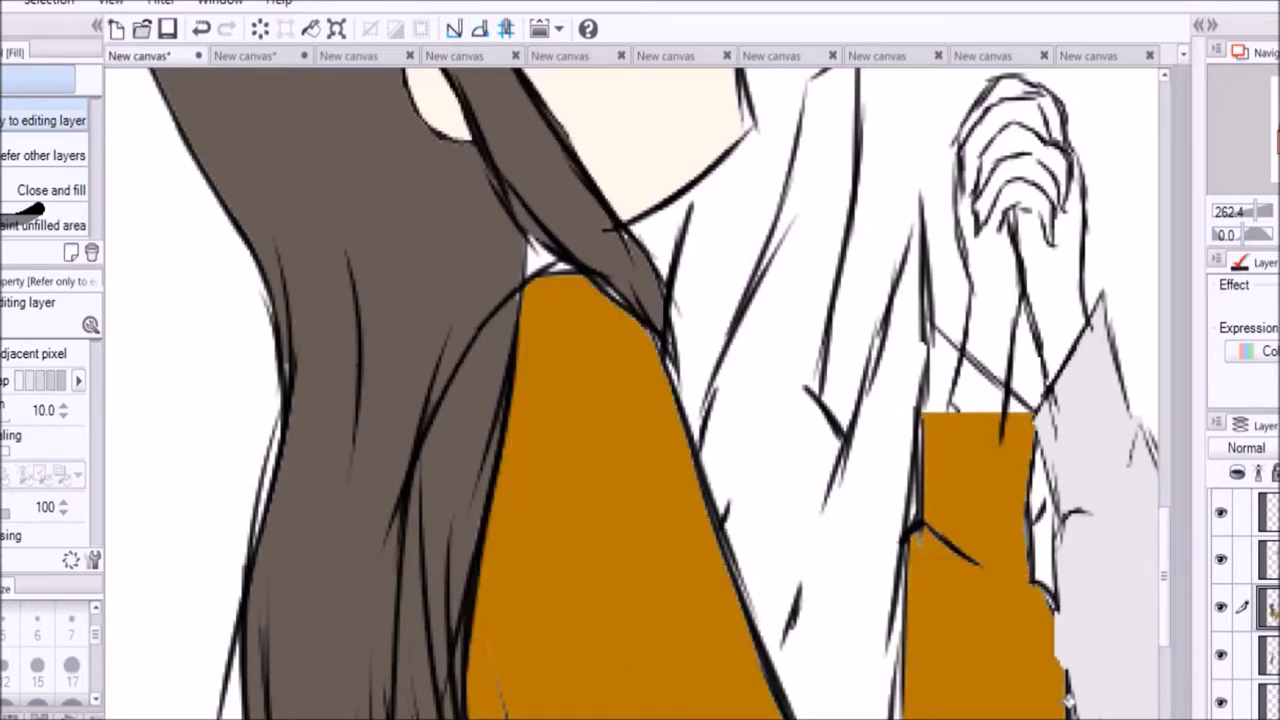
left_click(975, 380)
scroll(660, 595, "down", 5)
left_click(660, 595)
- Fill the left figure's skirt with very dark navy and brush over the gaps around its folds, waistline and edges
scroll(640, 400, "down", 4)
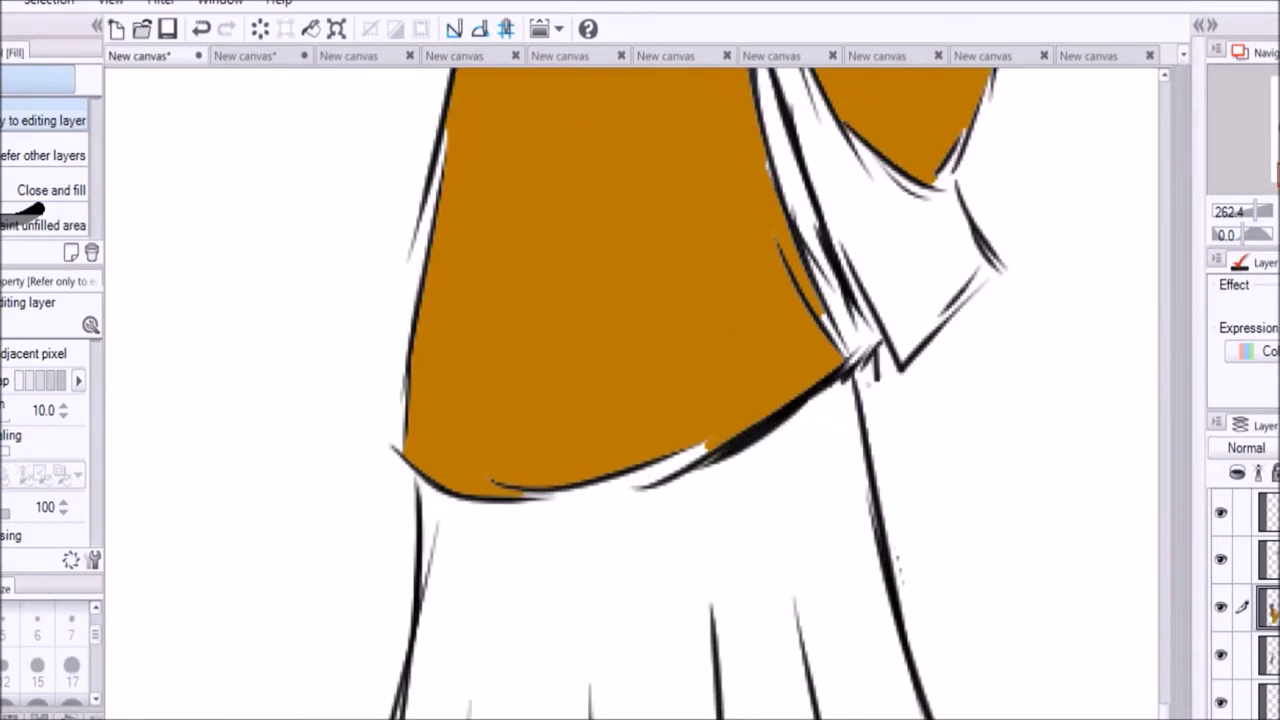
left_click(599, 668)
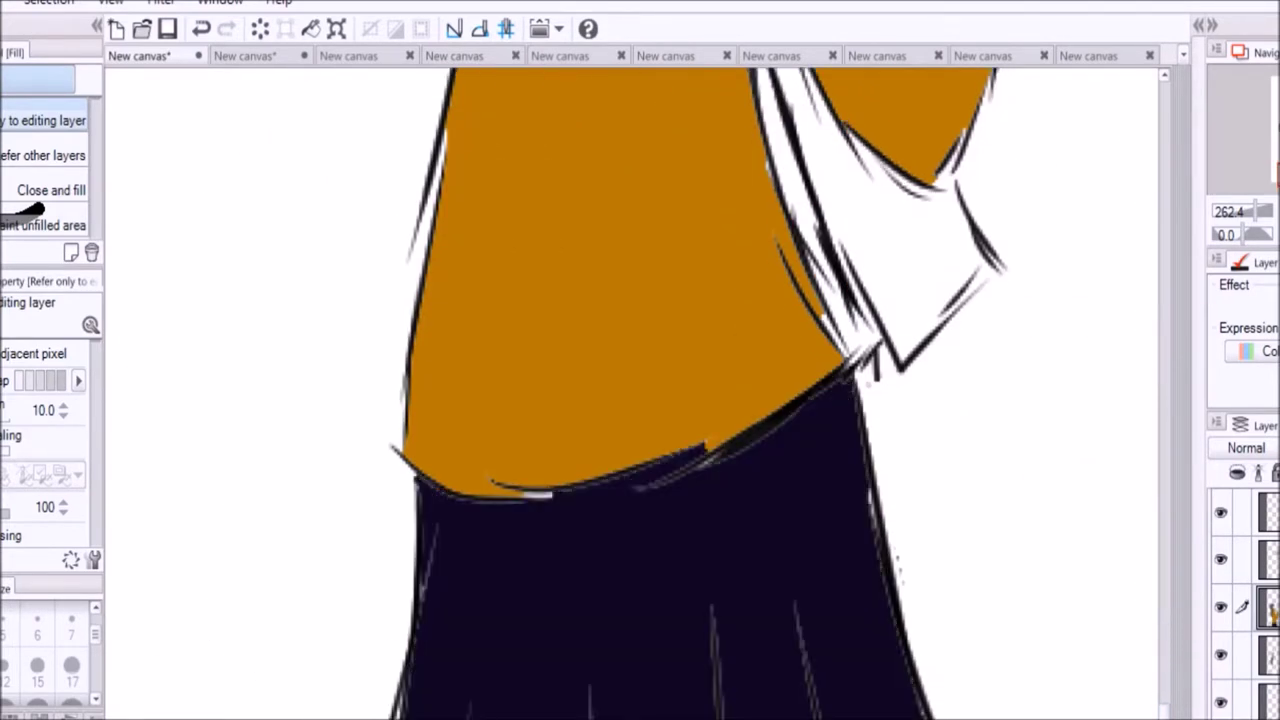
key("b")
left_click_drag(449, 520, 465, 700)
left_click_drag(715, 610, 800, 700)
left_click_drag(514, 517, 710, 450)
left_click_drag(398, 715, 418, 568)
mouse_move(857, 527)
left_mouse_down()
mouse_move(751, 434)
mouse_move(824, 458)
left_mouse_up()
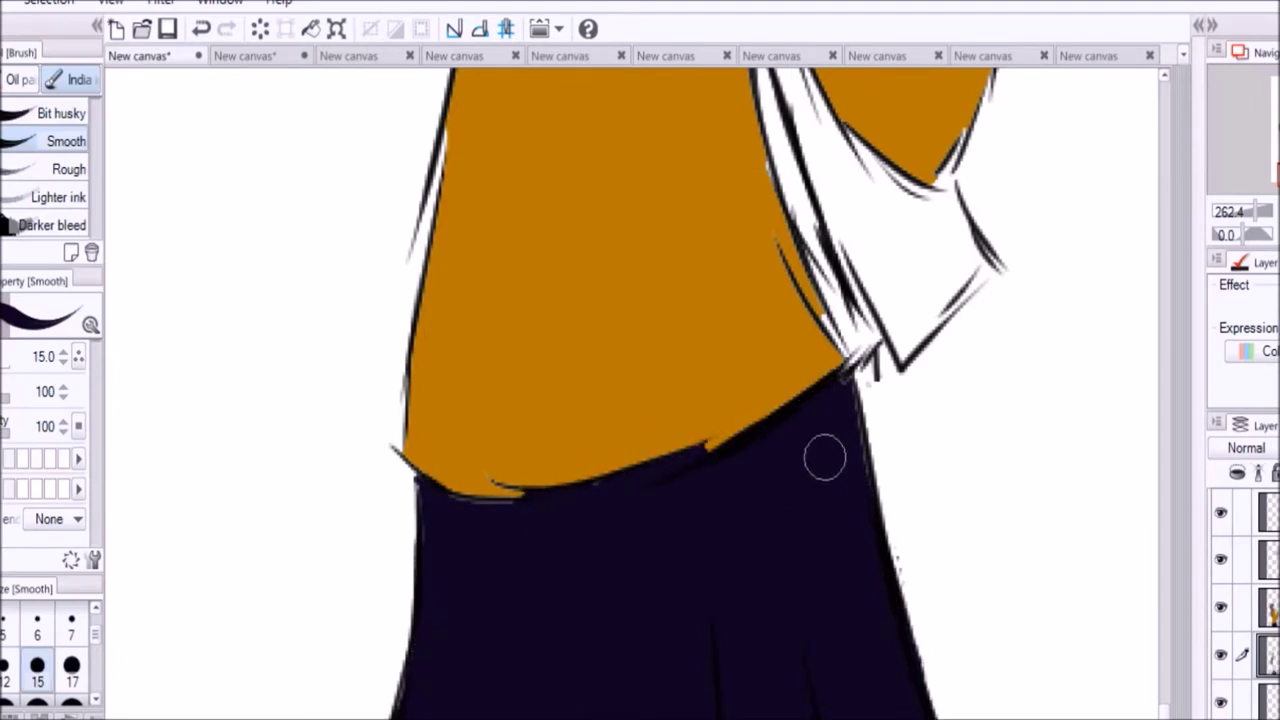
- Sample the ochre and brush over the remaining white gaps along the left figure's top and sleeve edges
left_click(574, 237, "alt")
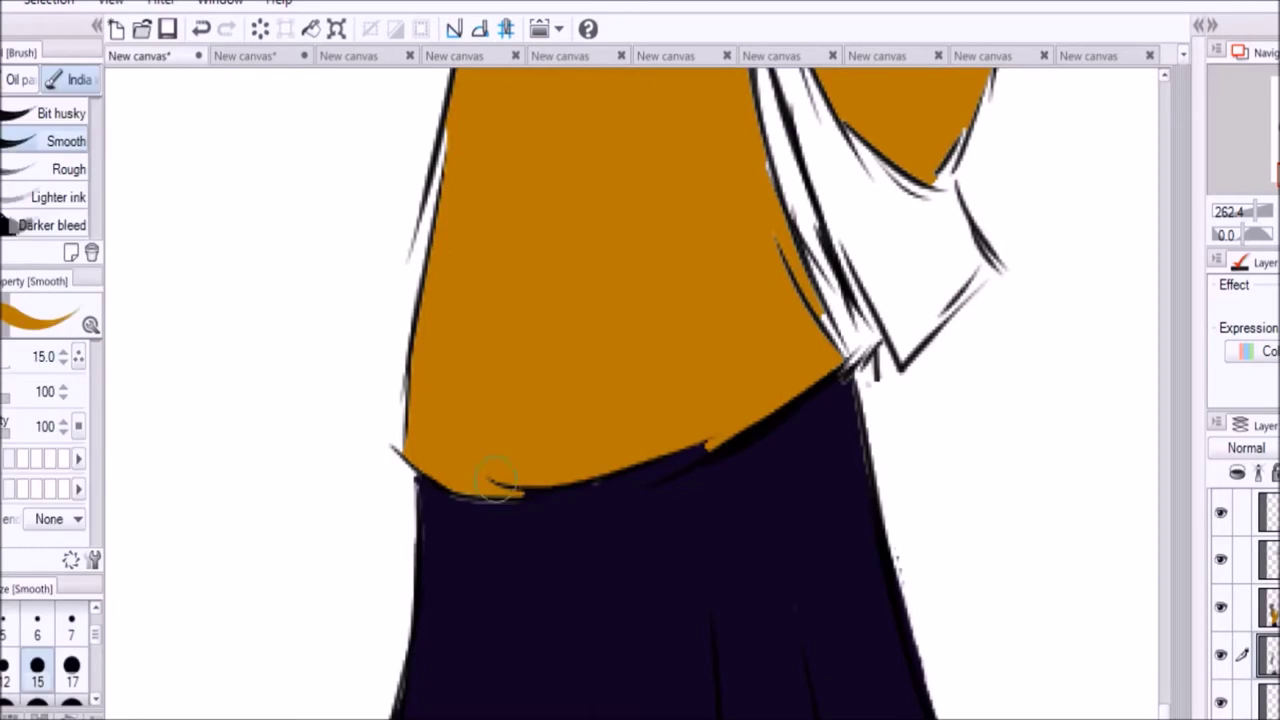
scroll(590, 520, "up", 5)
left_click_drag(500, 600, 520, 505)
left_click_drag(715, 570, 750, 670)
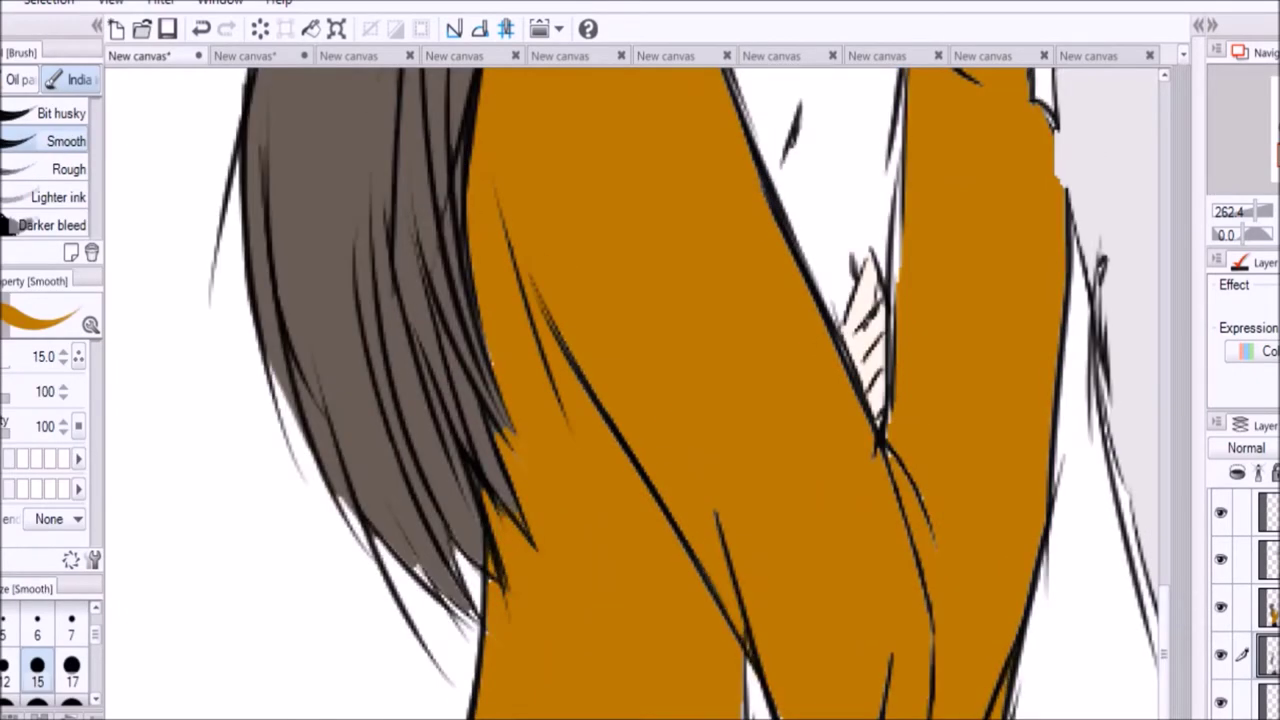
left_click_drag(897, 410, 899, 265)
- Outline shadow areas under the left figure's arm and along her elbow fold with the Mapping pen and fill them darker brown
left_click(1262, 606)
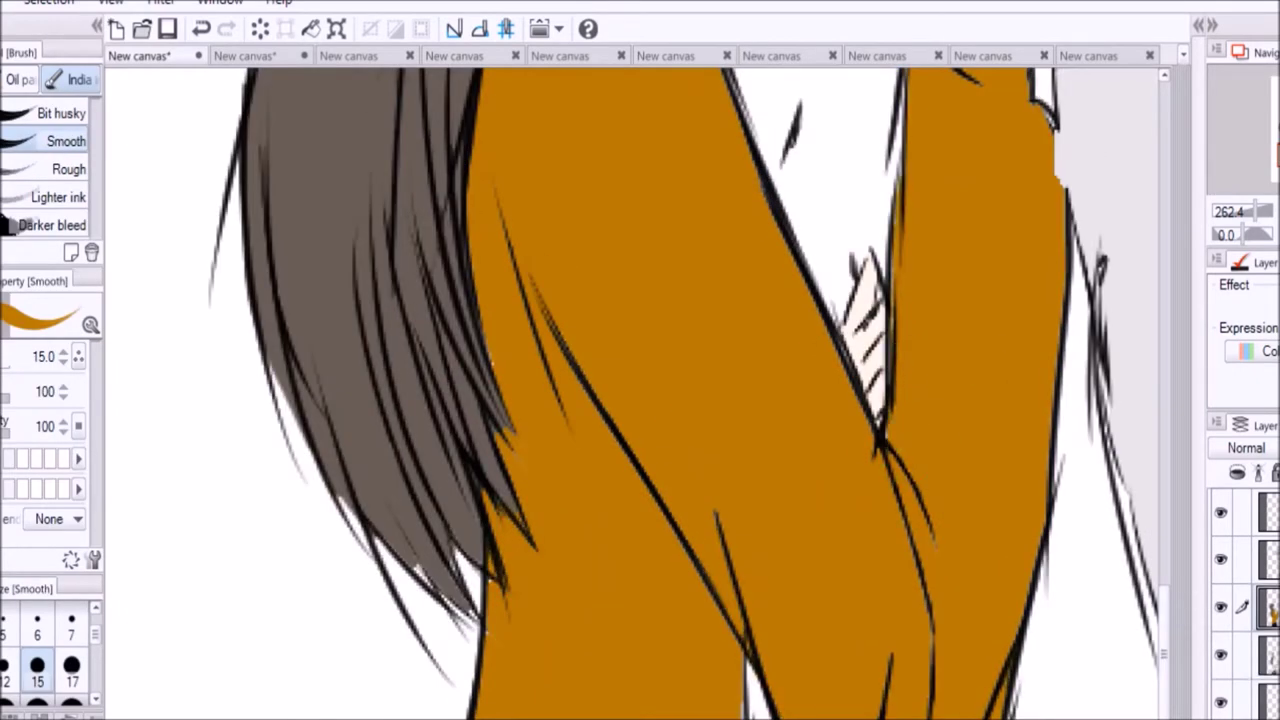
key("p")
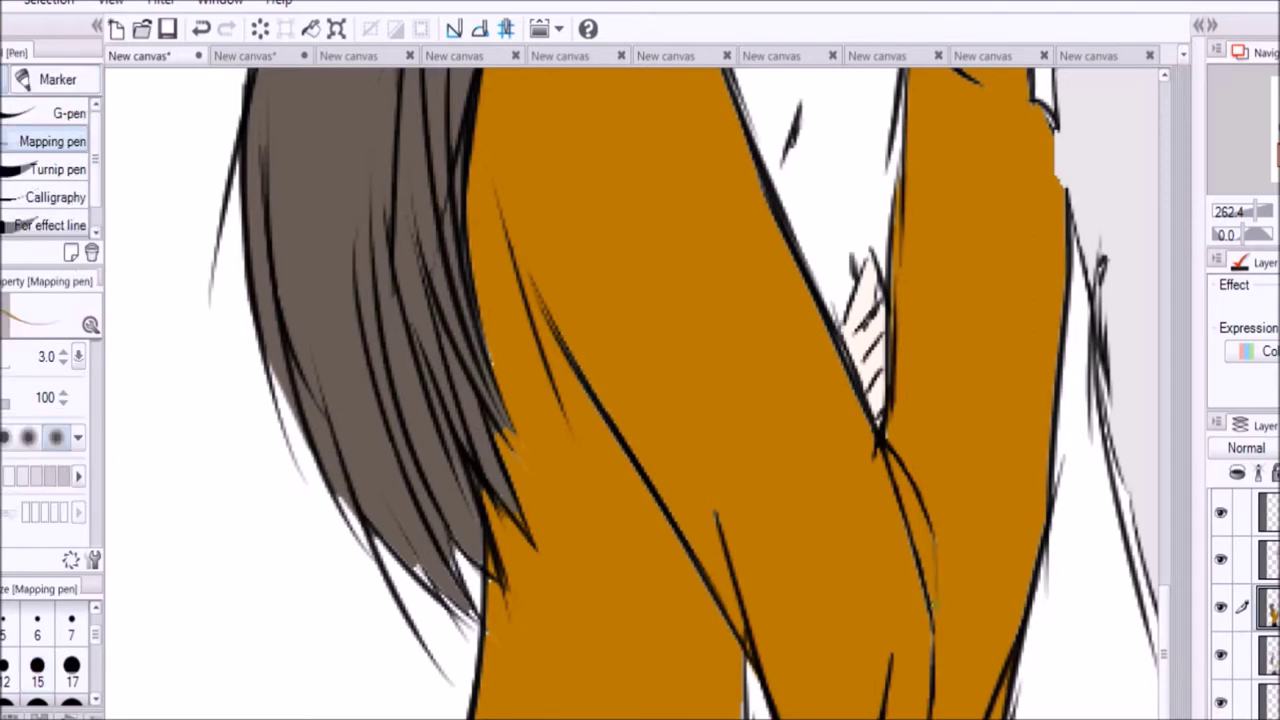
key("g")
left_click(915, 530)
key("p")
mouse_move(520, 292)
left_mouse_down()
mouse_move(552, 342)
mouse_move(585, 492)
mouse_move(700, 704)
left_mouse_up()
key("g")
left_click(686, 597)
- Draw the front neck line below the left figure's chin with the black Mapping pen at size 3.0
scroll(1135, 510, "up", 5)
scroll(1135, 501, "up", 2)
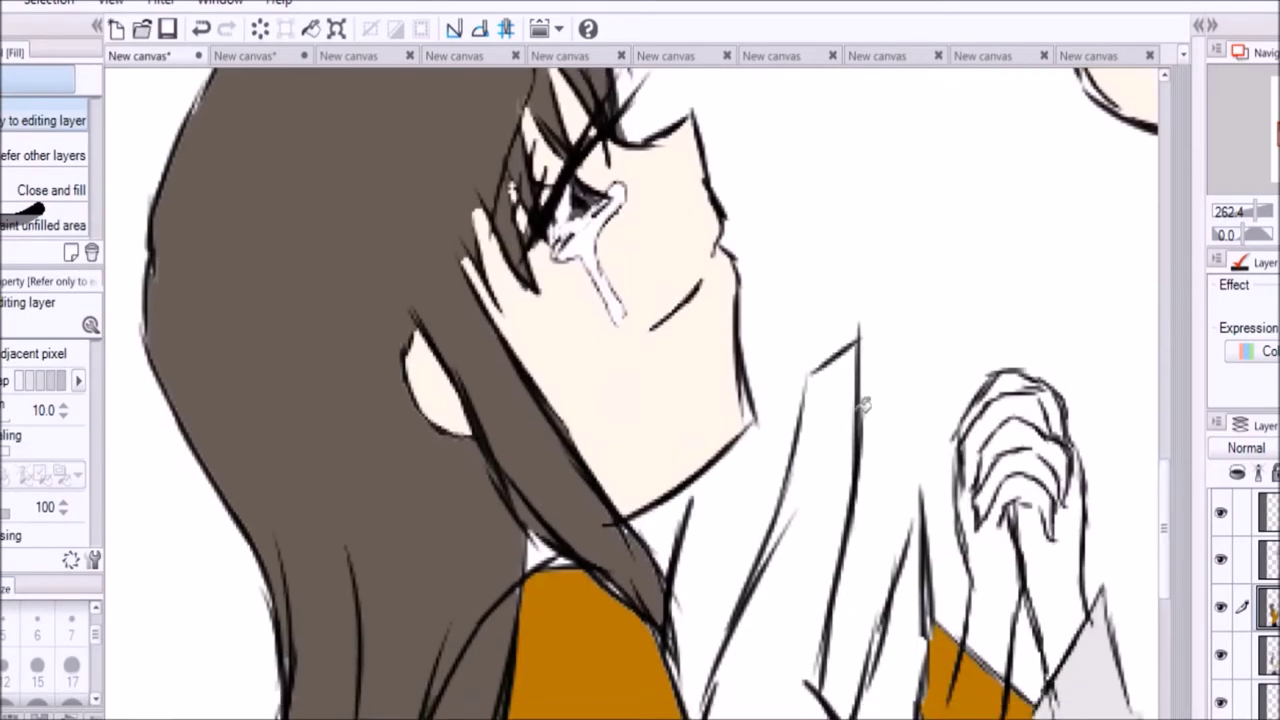
key("i")
key("p")
key("p")
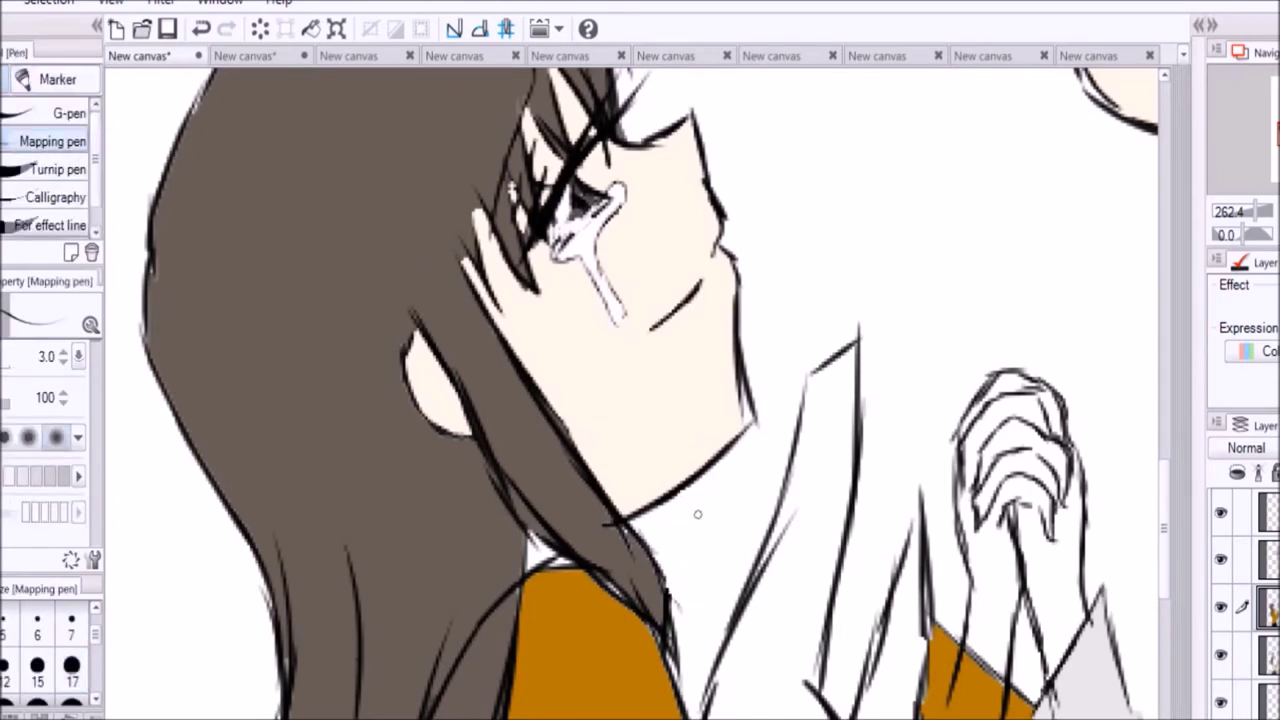
- Colour the white gap between the left figure's hair and collar with the brown hair tone
key("g")
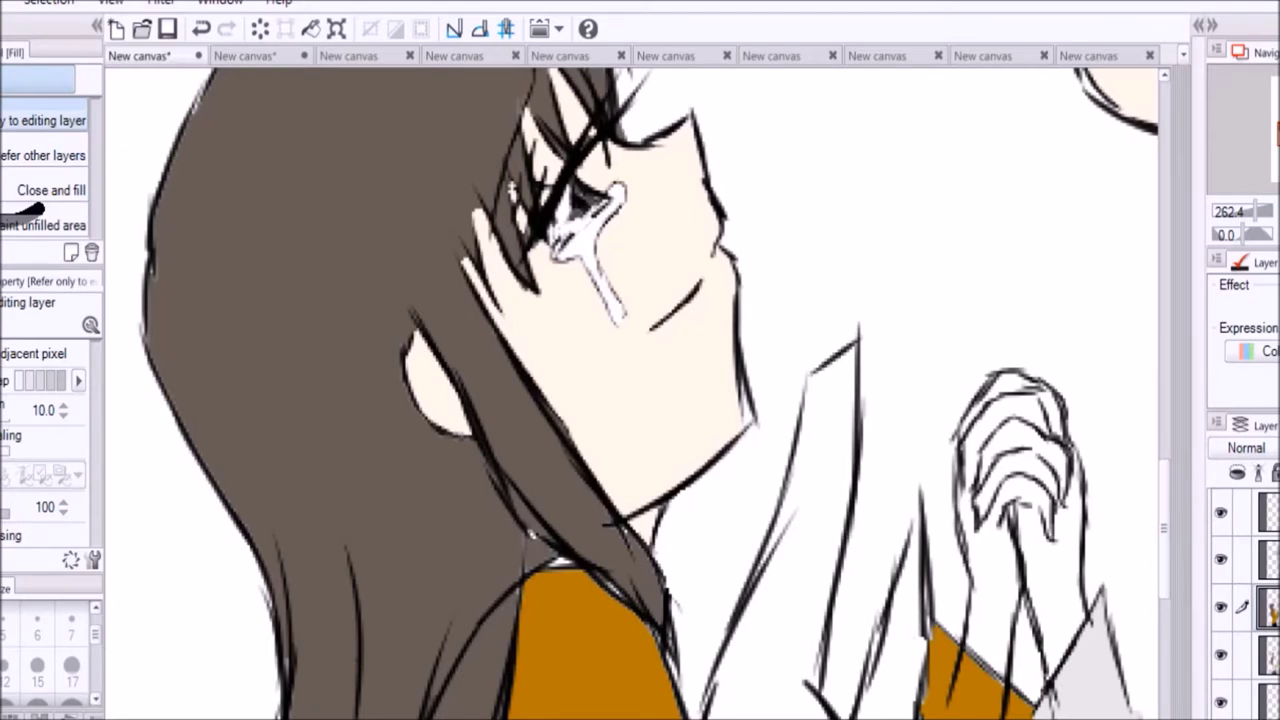
key("b")
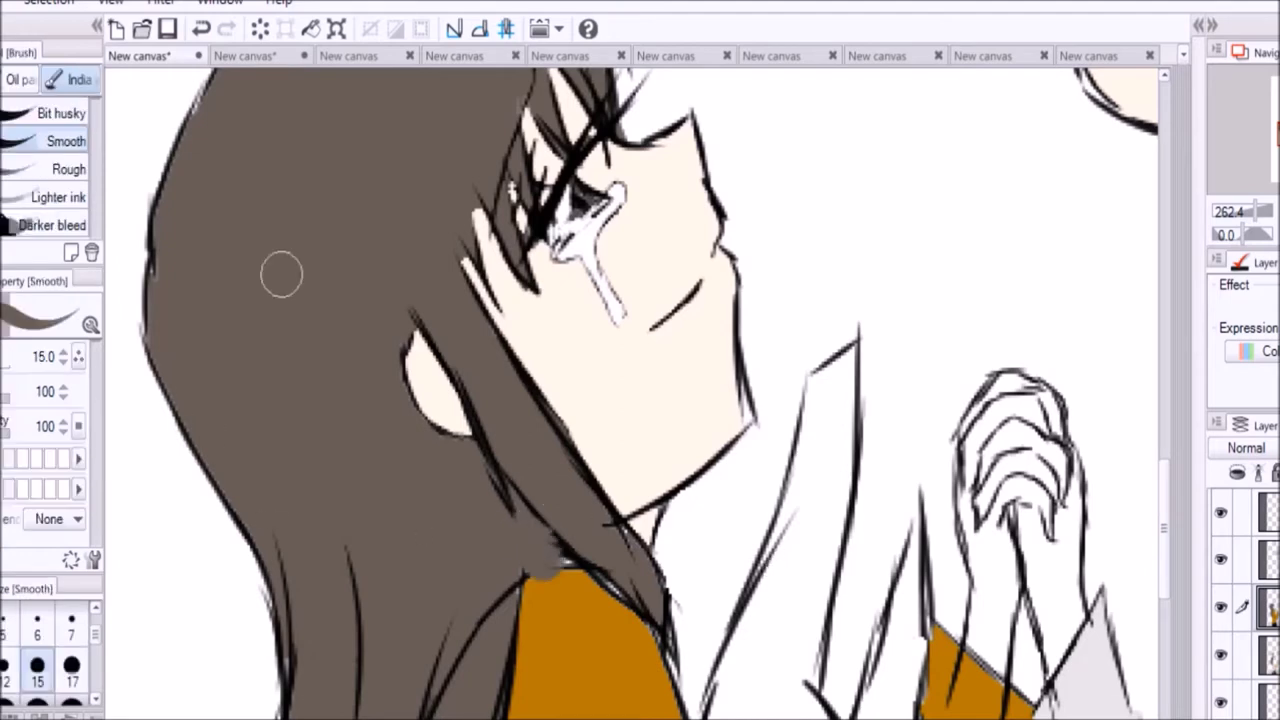
key("alt+bracketleft")
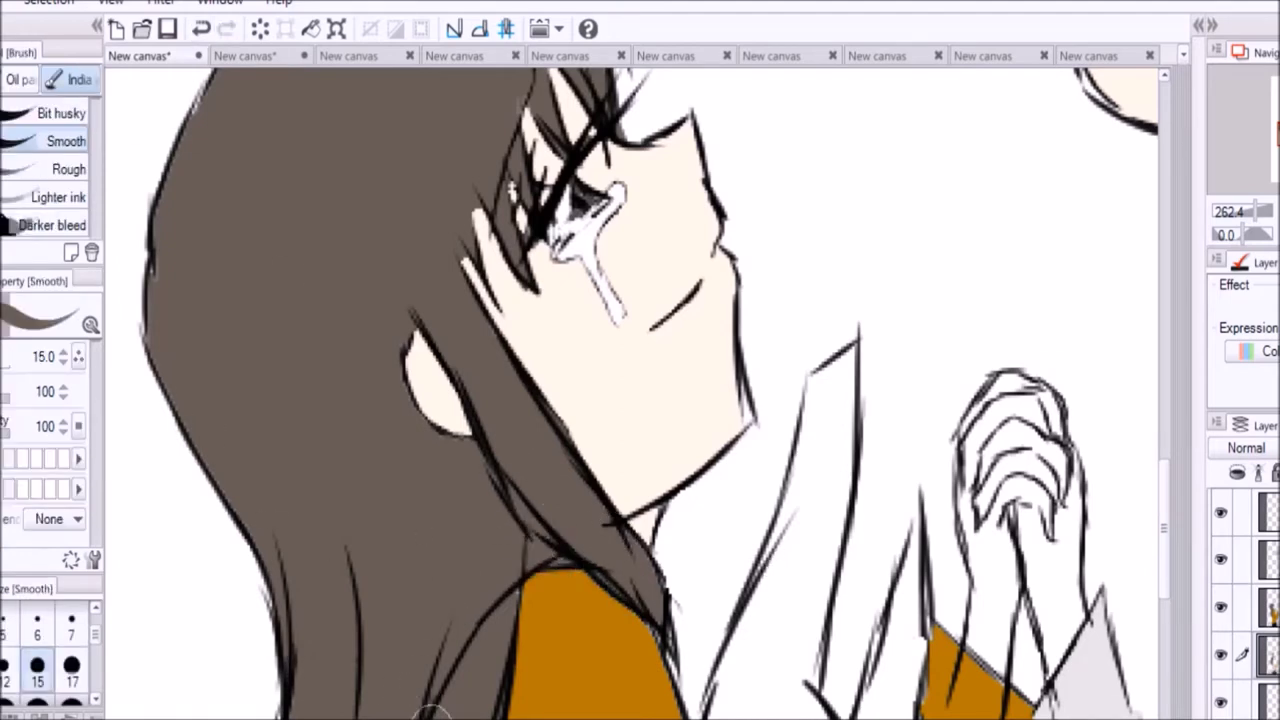
- Reduce the Smooth brush to 4.0 and hatch jagged brown boundaries across the two pointed shapes between the figures
key("alt+bracketright")
key("bracketleft")
key("bracketleft")
key("bracketleft")
key("bracketleft")
key("bracketleft")
key("bracketleft")
key("bracketleft")
key("bracketleft")
left_click_drag(795, 415, 840, 555)
left_click_drag(875, 620, 915, 715)
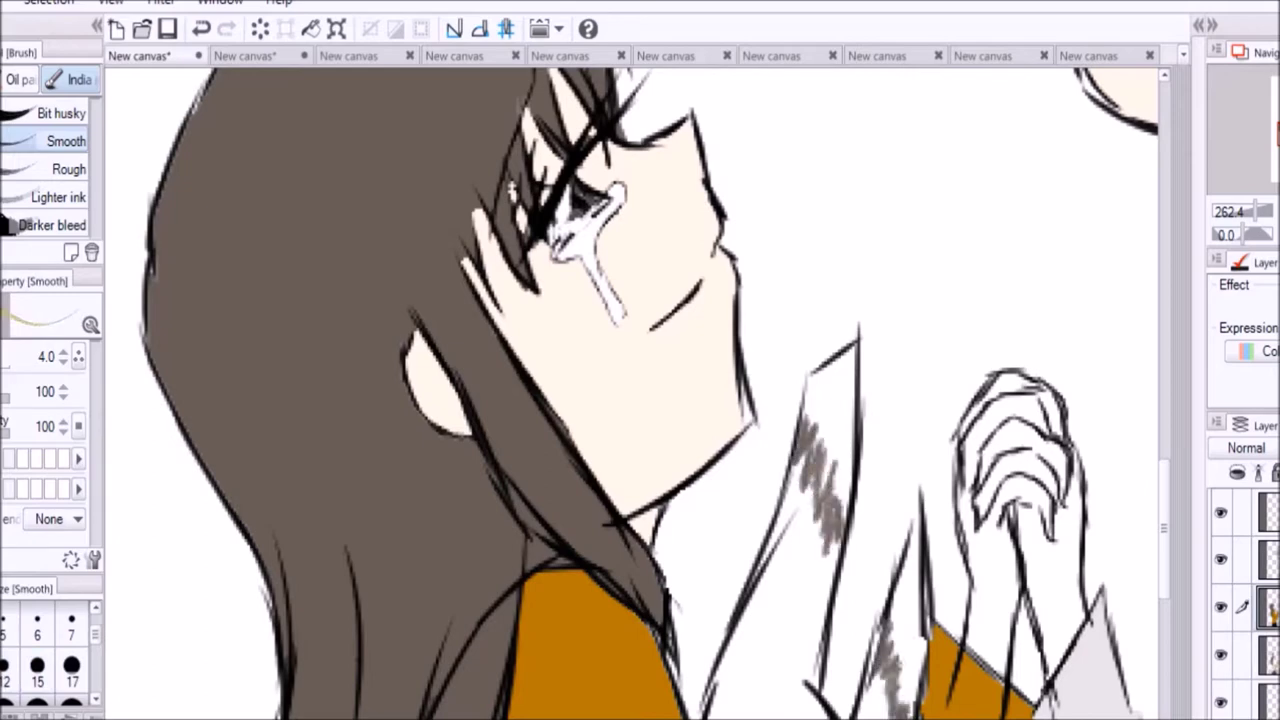
- Fill the bodies of the two pointed shapes pale yellow and their tips brown
key("g")
left_click(765, 600)
left_click(835, 480, "alt")
left_click(830, 430)
left_click(900, 610)
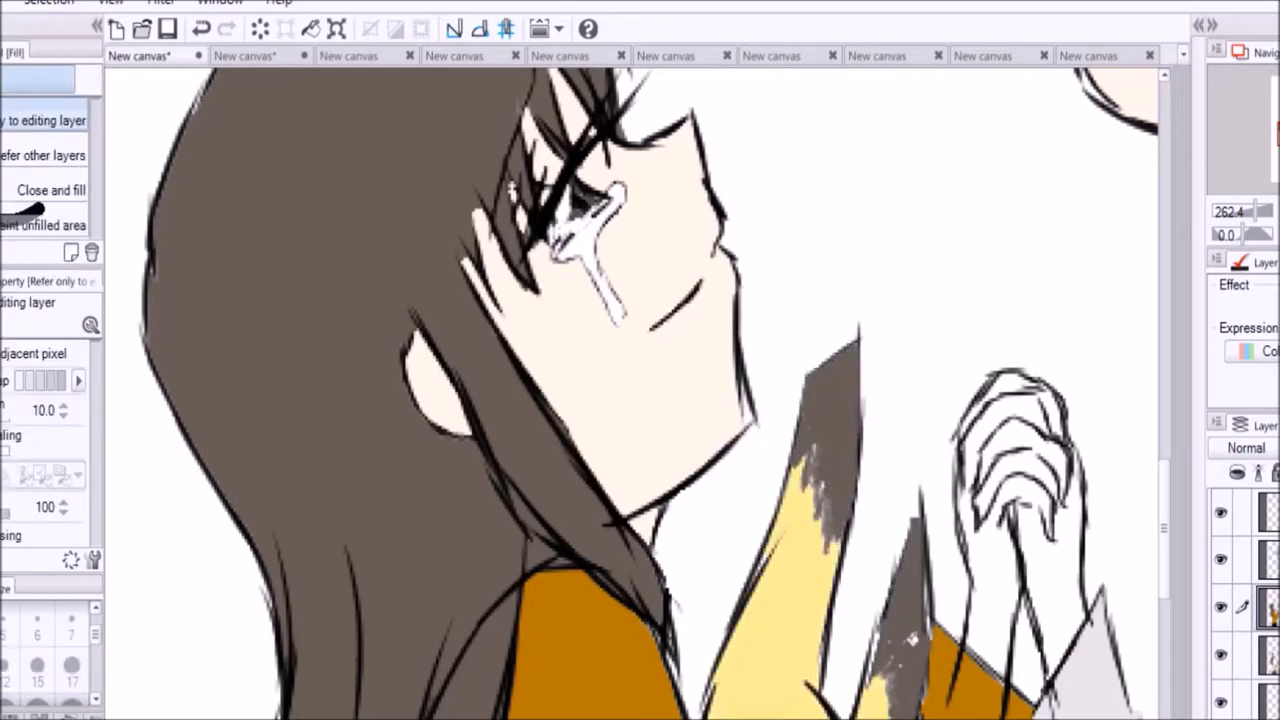
- Blend the brown tips of the two pointed shapes softly into the pale yellow
key("e")
key("j")
mouse_move(805, 465)
left_mouse_down()
mouse_move(825, 512)
mouse_move(805, 575)
left_mouse_up()
left_click_drag(868, 645, 895, 715)
- Sample the pale yellow and fill the white section of the shape showing below the left figure's arm
scroll(890, 680, "down", 3)
key("i")
scroll(700, 400, "up", 3)
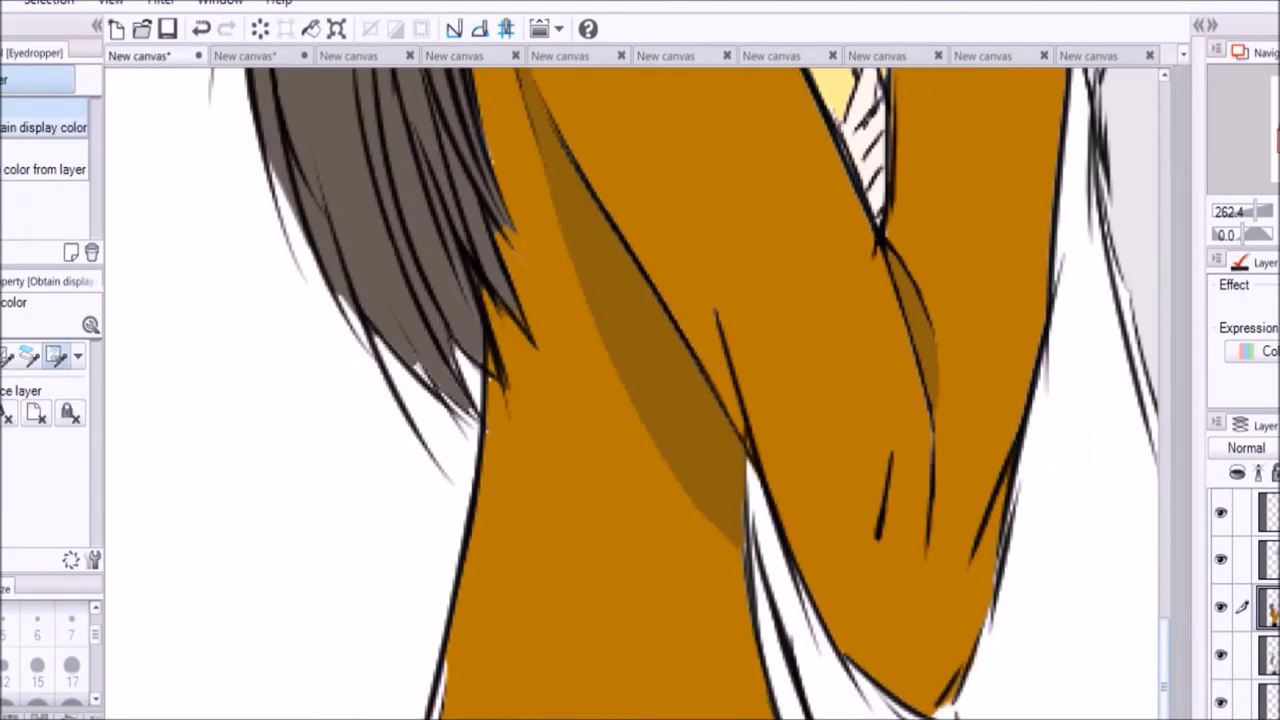
key("g")
left_click(790, 620)
- Blend the brown shadows on the left figure's top and the grey fold shadow on the right figure's sleeve with Soothing watercolor
scroll(640, 400, "up", 5)
key("j")
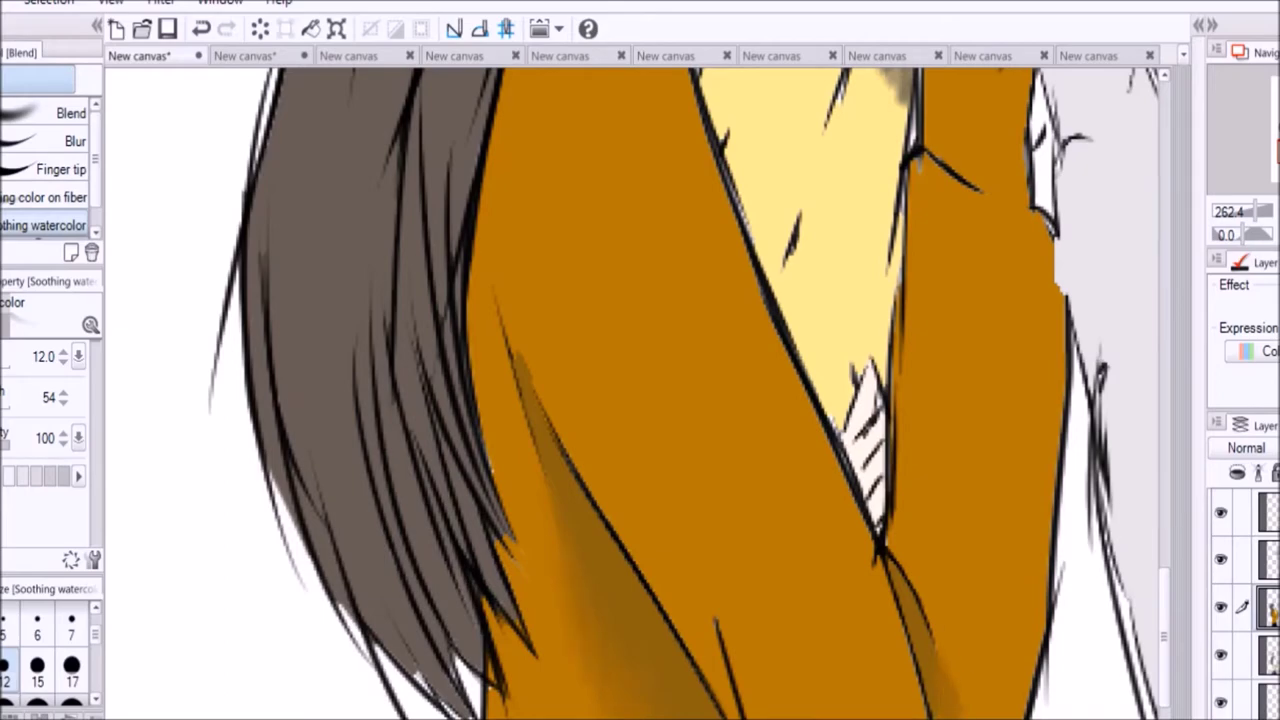
scroll(900, 566, "right", 5)
mouse_move(765, 565)
left_mouse_down()
mouse_move(745, 660)
mouse_move(849, 691)
left_mouse_up()
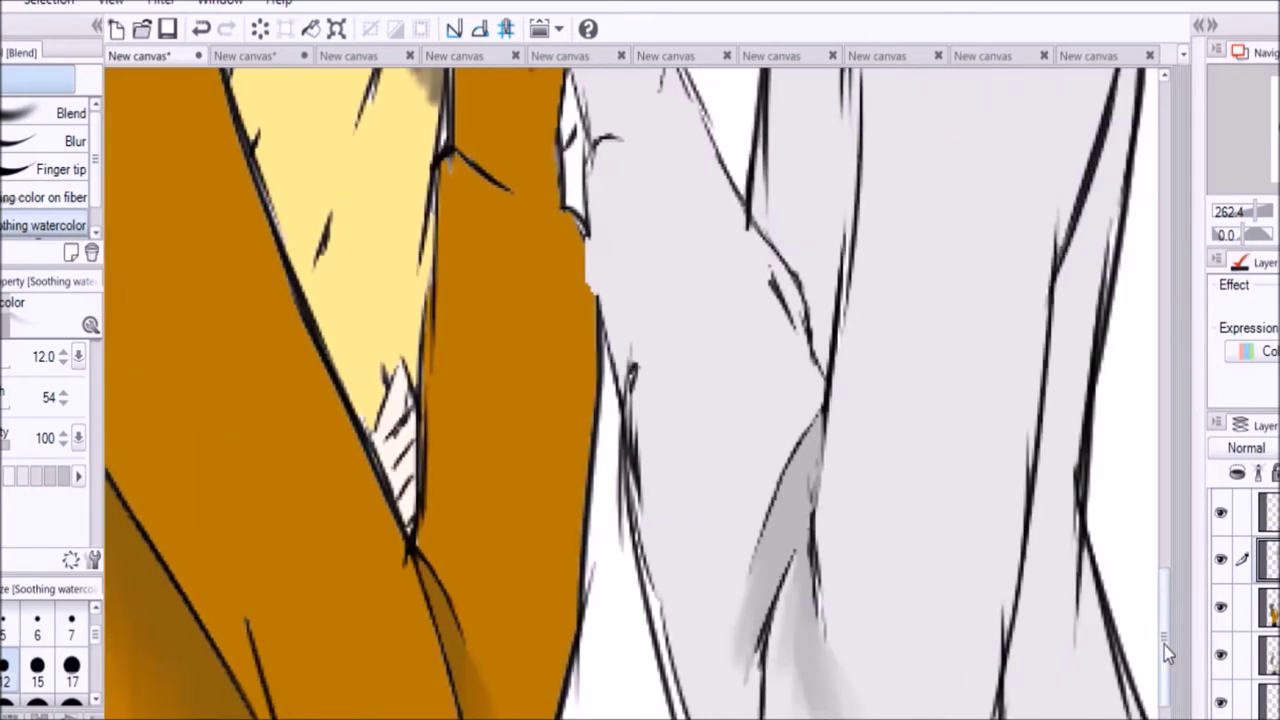
- Sample the skin tone and fill the clasped hands and wrists
left_click_drag(1164, 645, 1164, 540)
key("i")
left_click(345, 550, "ctrl")
key("g")
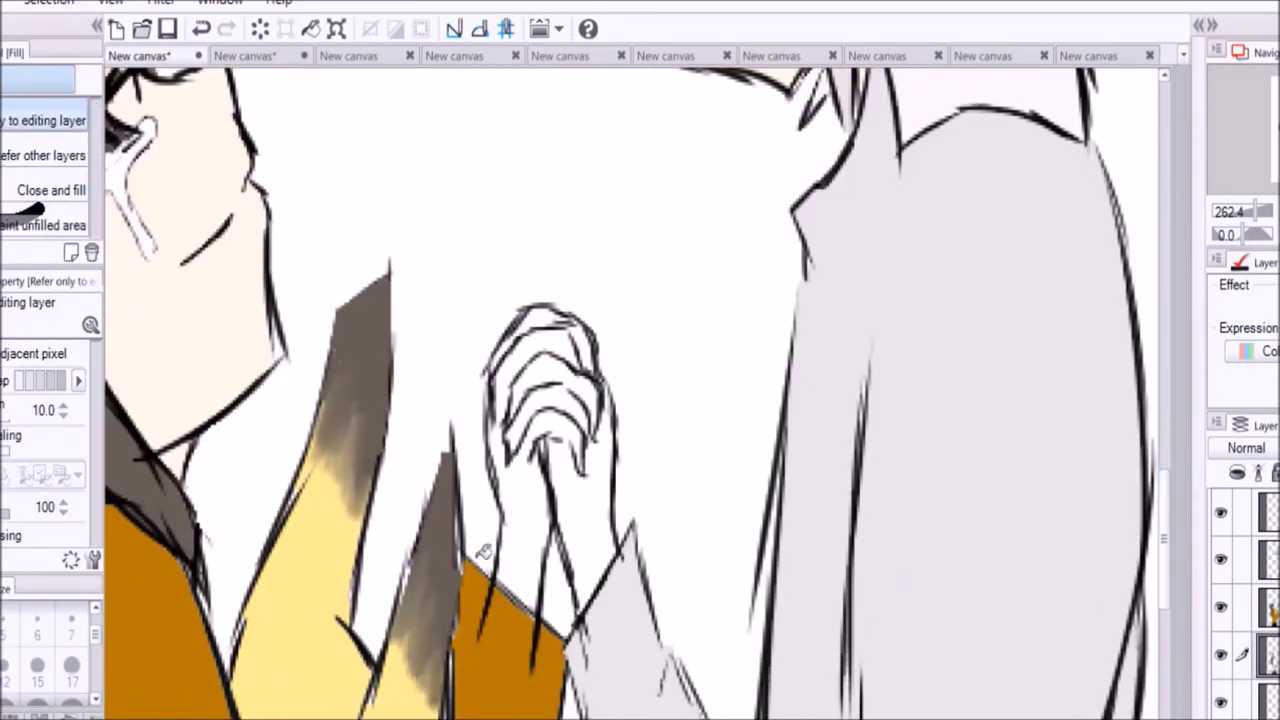
left_click(1225, 572)
left_click(527, 533)
key("i")
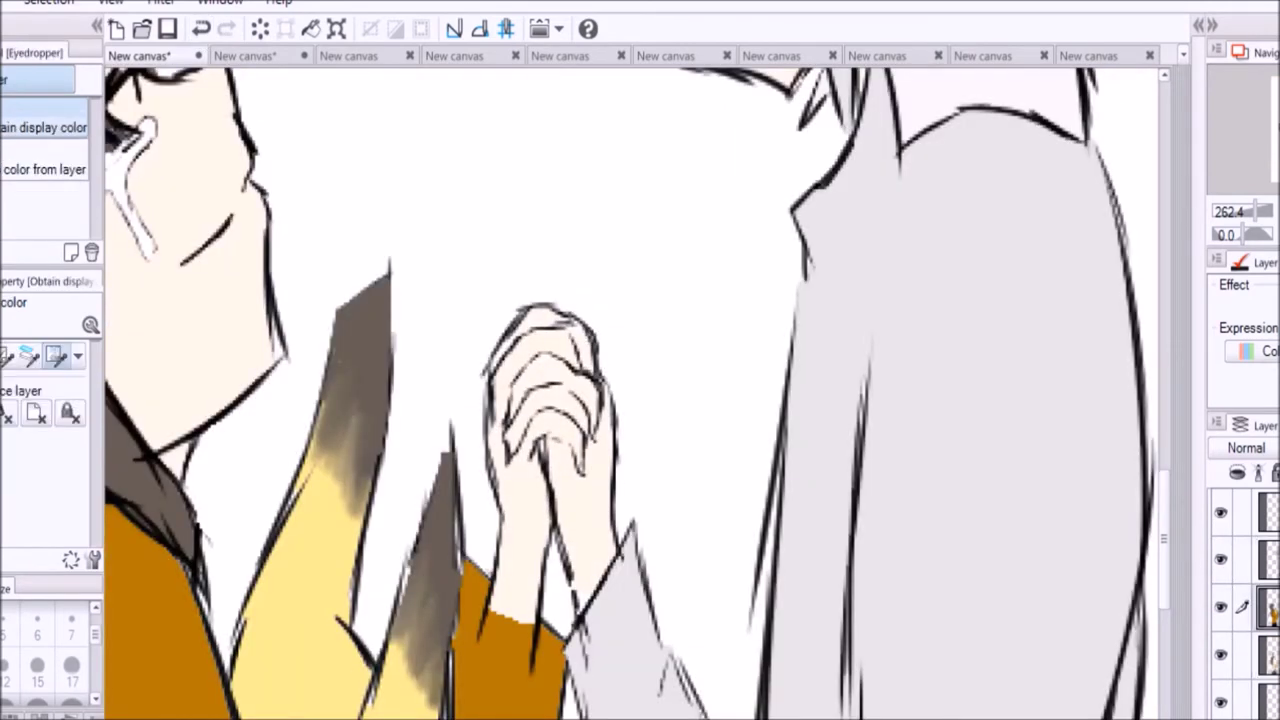
- Touch up the left figure's cuff and brush pale yellow over the gaps in the shape below her arm
key("b")
left_click(503, 683, "ctrl")
scroll(1170, 535, "down", 5)
left_click(484, 707, "alt")
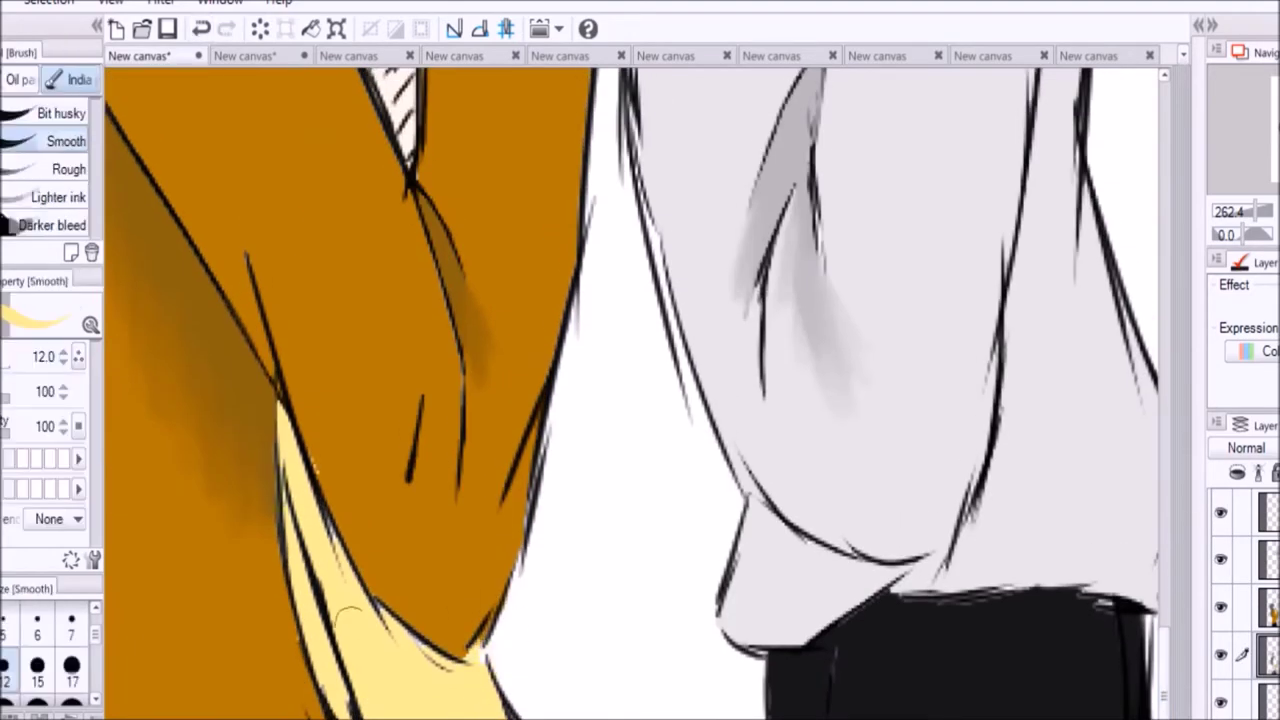
- Clean up the right figure's tear and the white of his eye with a white Smooth brush at size 12.0
scroll(1006, 523, "down", 5)
scroll(1006, 523, "up", 2)
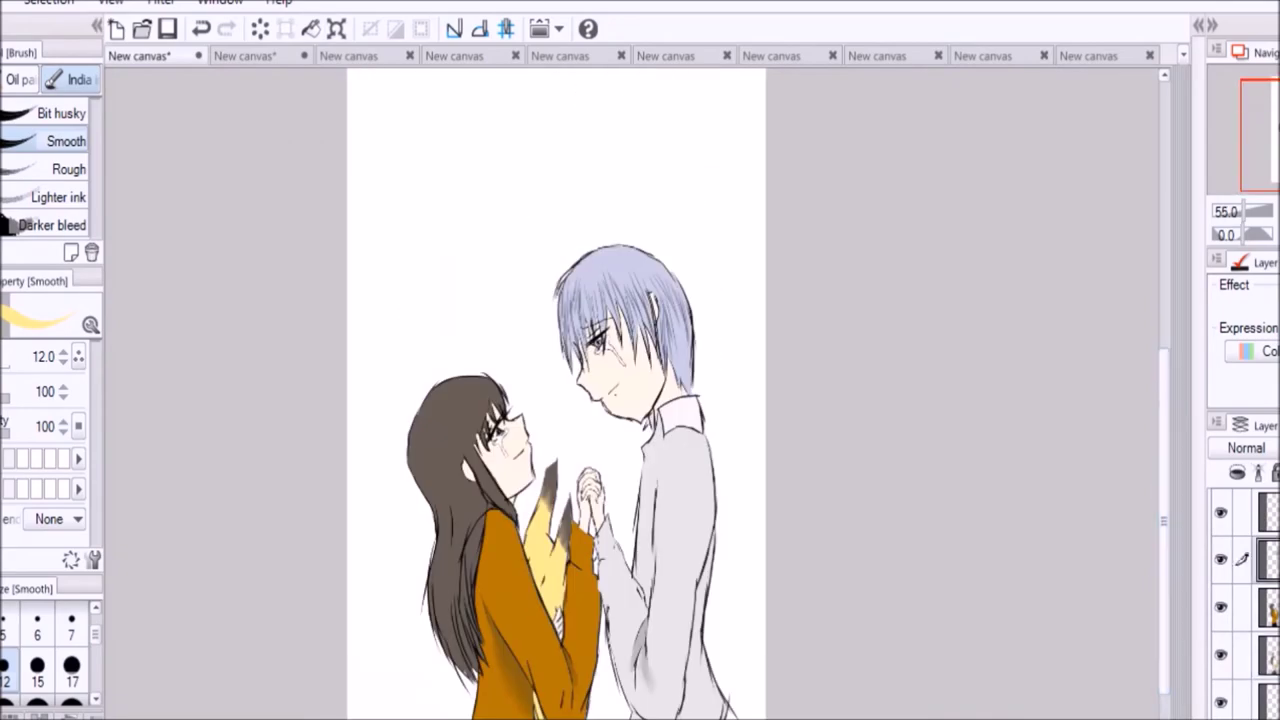
key("g")
scroll(607, 358, "up", 4)
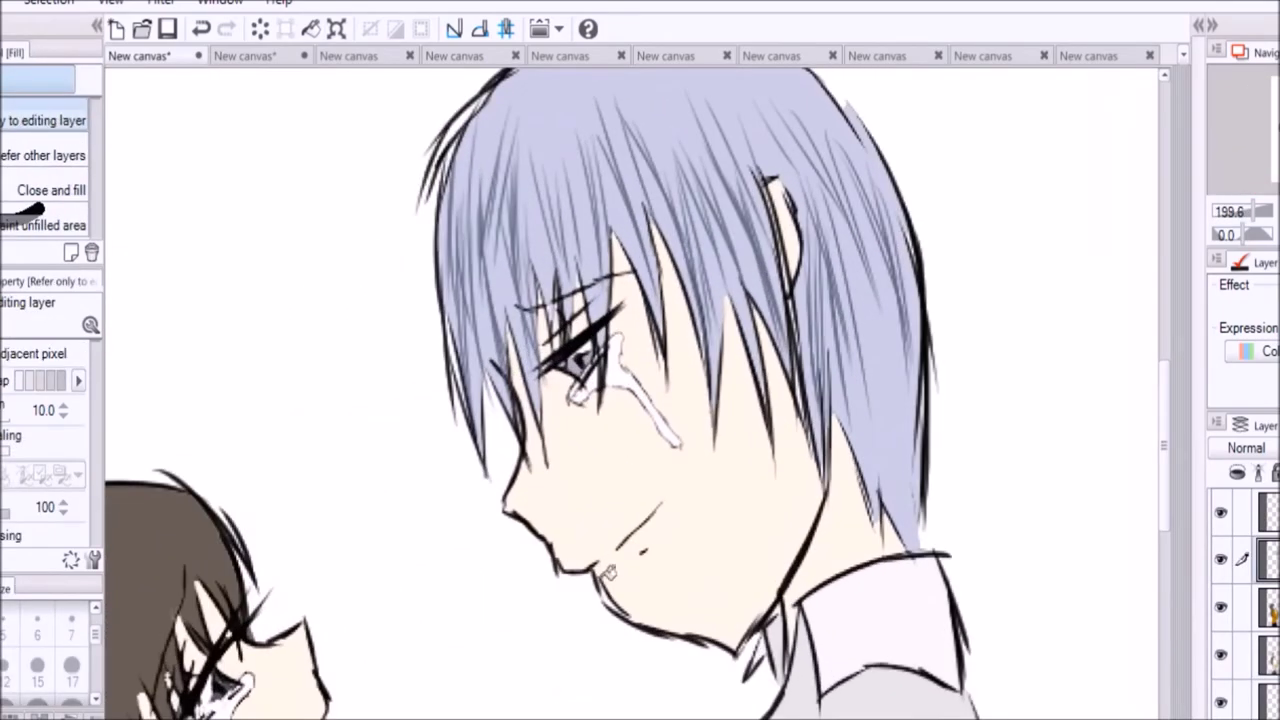
scroll(607, 365, "up", 4)
key("b")
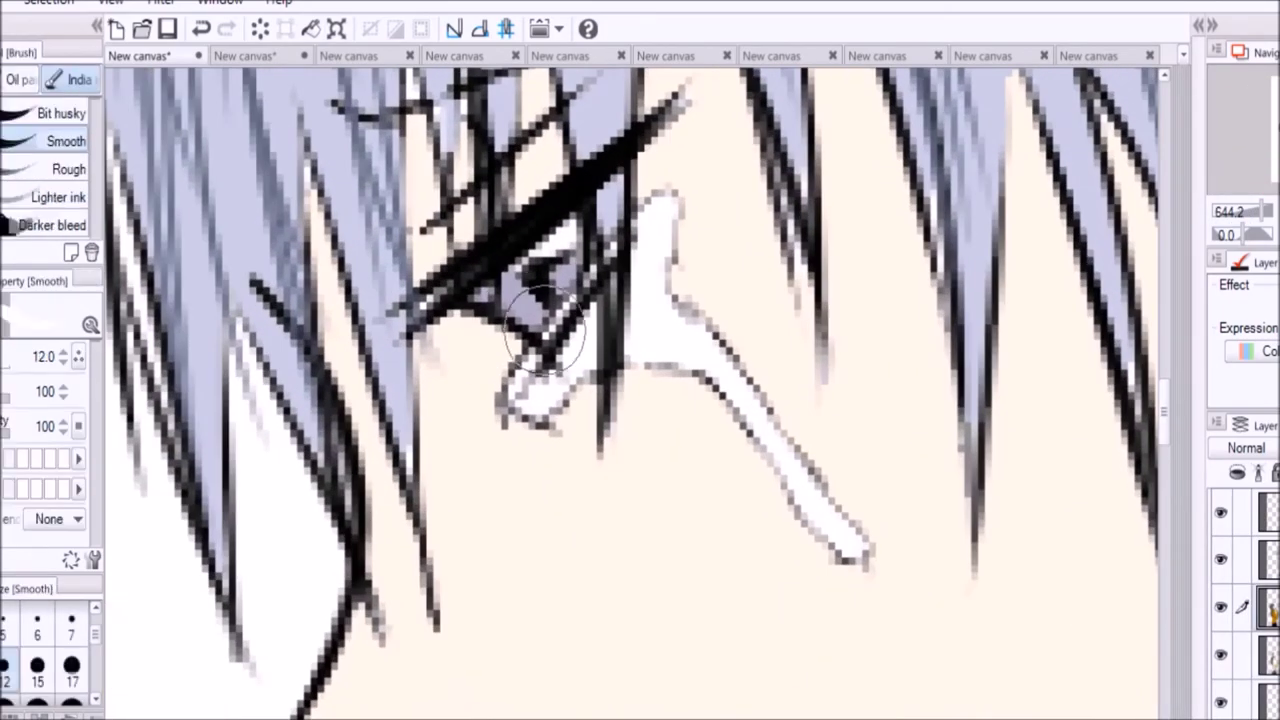
scroll(600, 290, "down", 10)
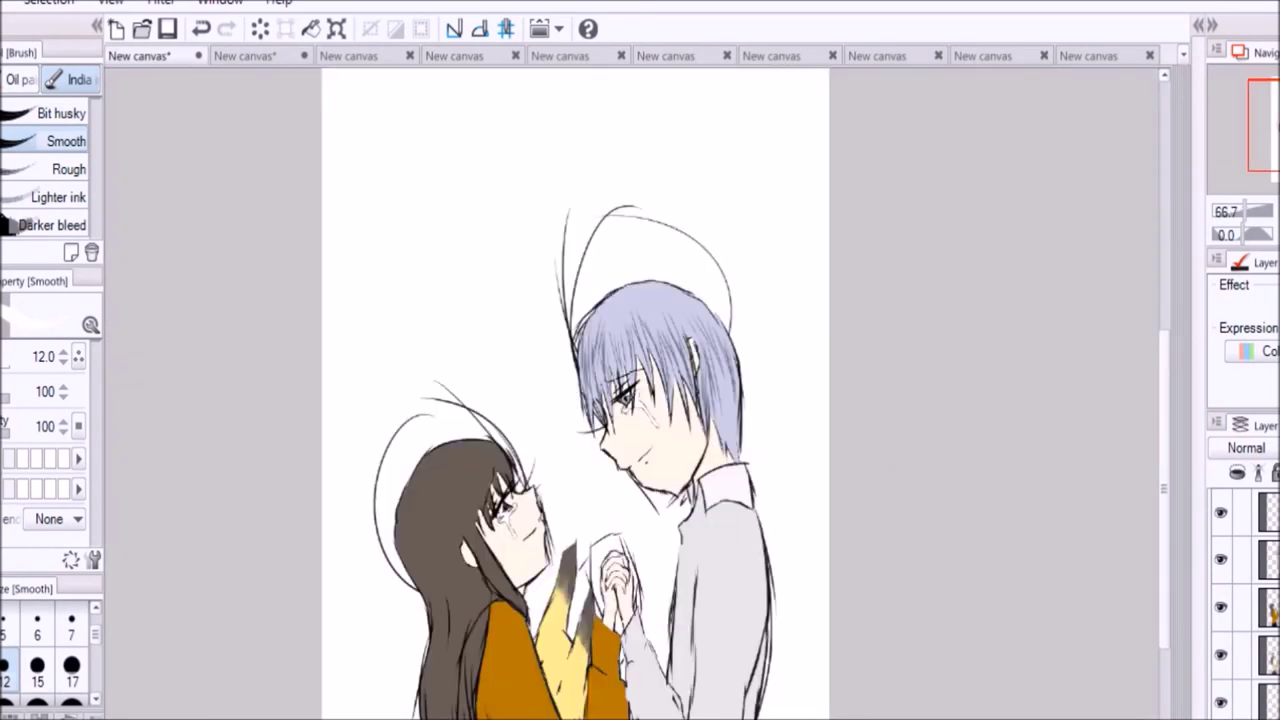
- Erase the loose curved lines around both heads and the clasped hands with a large eraser
key("e")
scroll(50, 650, "down", 5)
left_click(71, 618)
left_click_drag(549, 557, 630, 400)
- Set the Blue sky gradient to the Sunset (purple) preset and apply it downwards over the background layer
key("i")
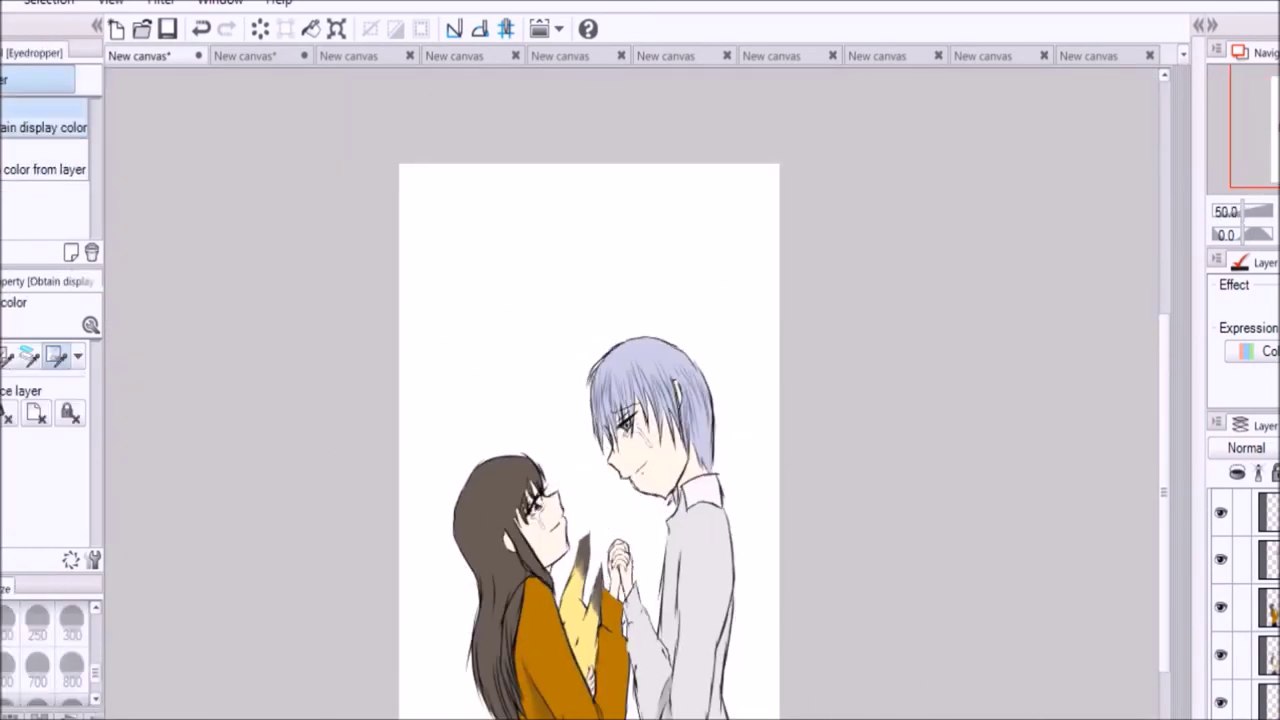
key("p")
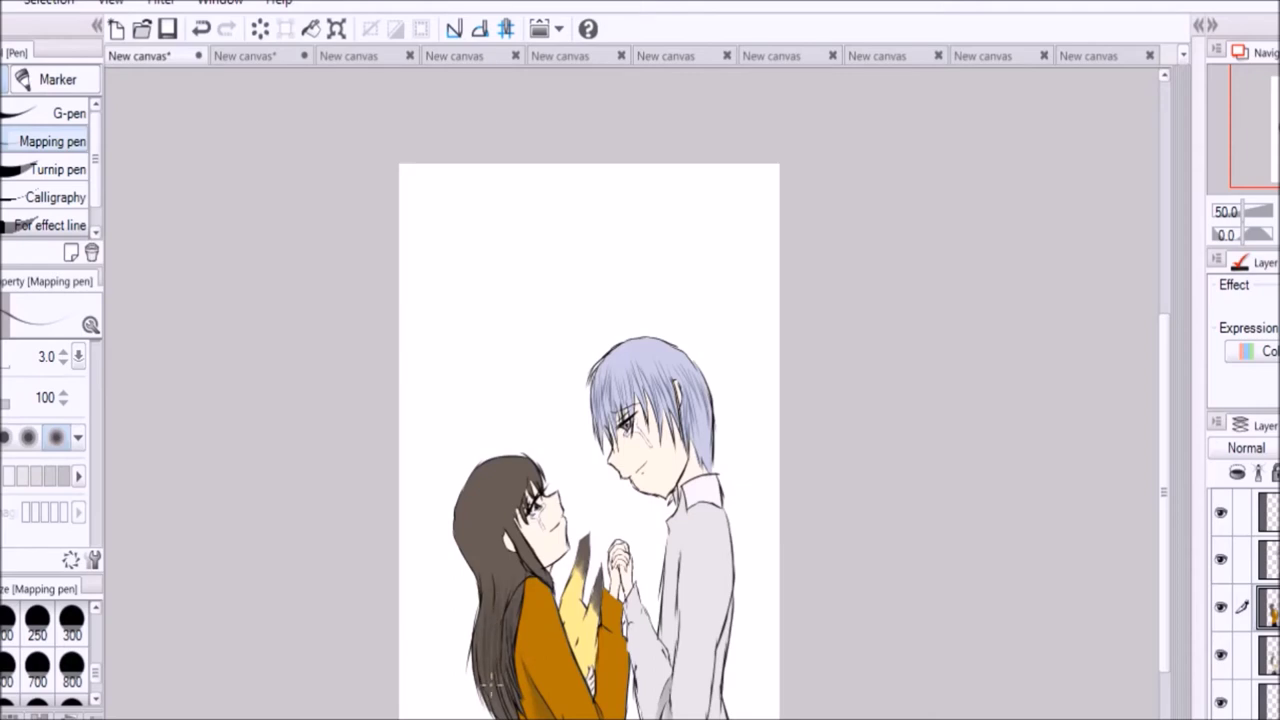
key("g")
scroll(8, 193, "down", 4)
scroll(8, 193, "up", 4)
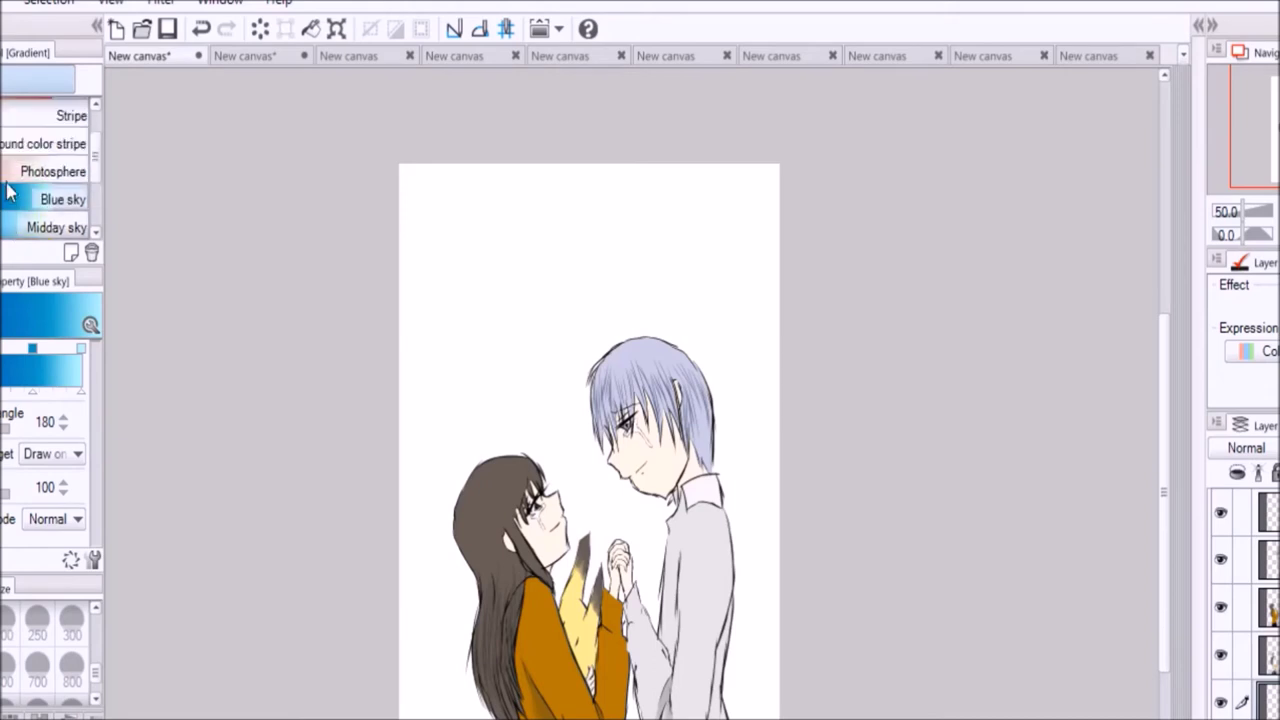
left_click(15, 387)
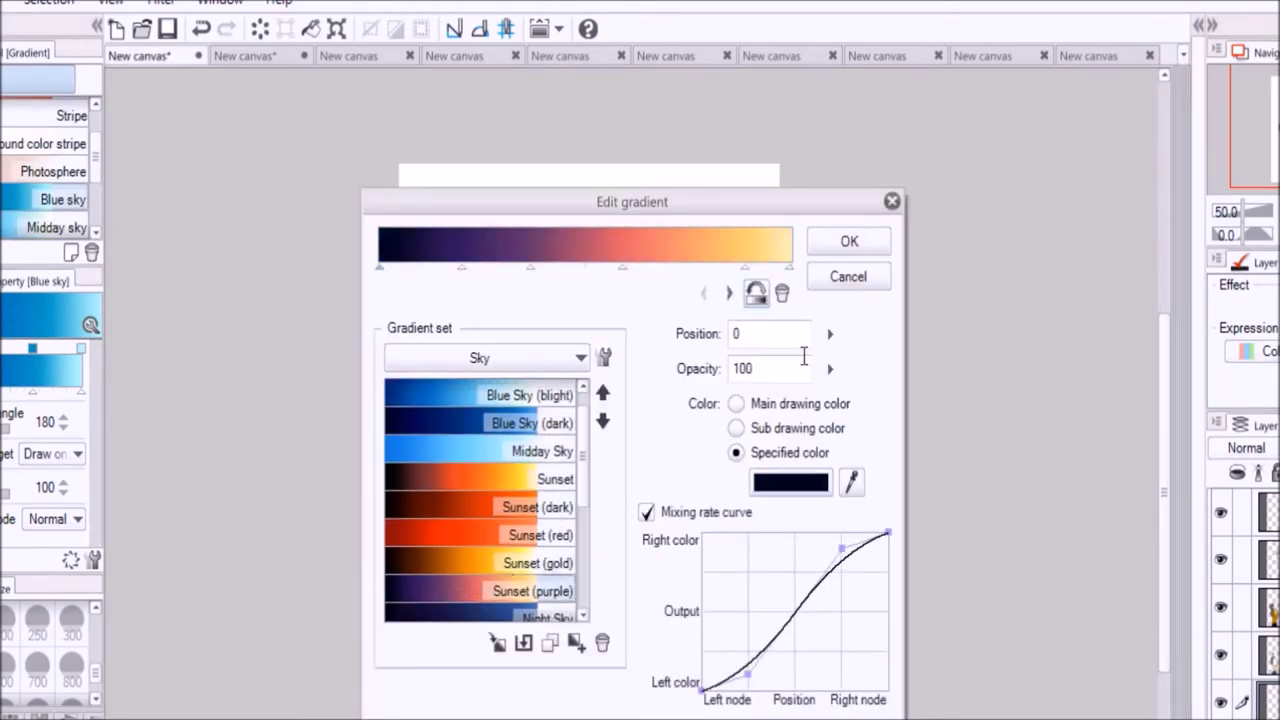
left_click(757, 292)
left_click(757, 292)
left_click(871, 251)
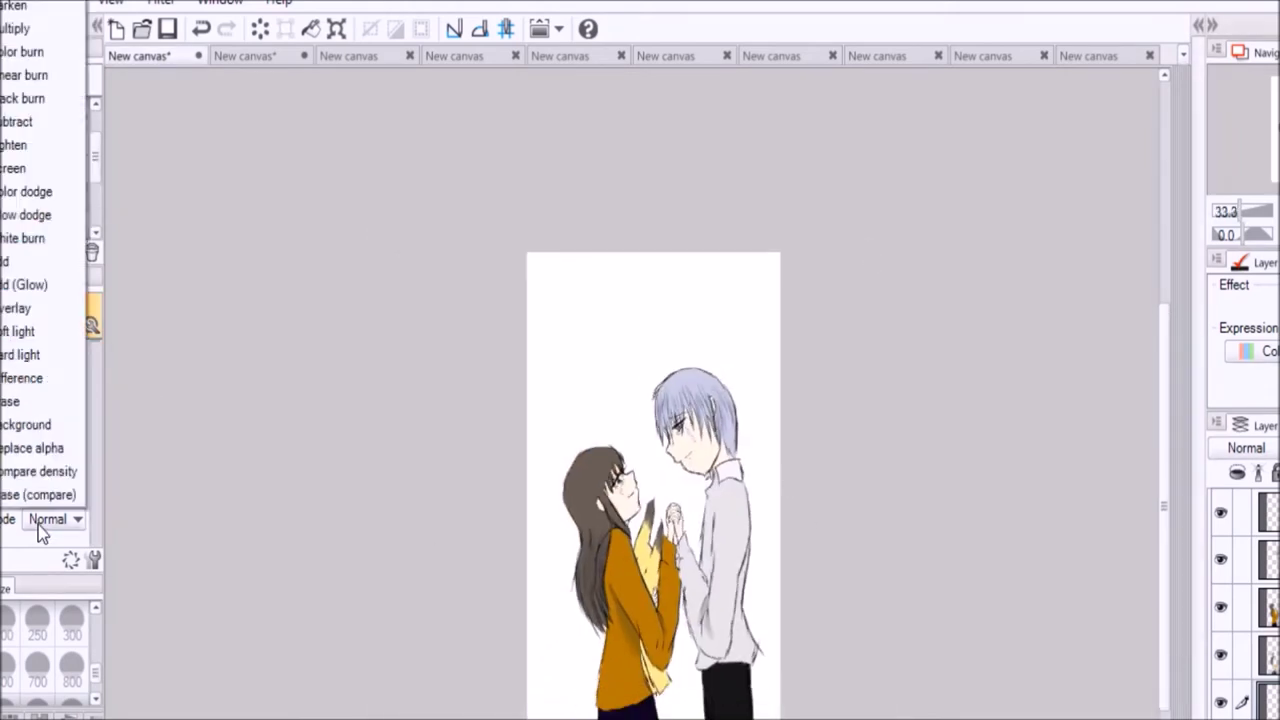
left_click(37, 529)
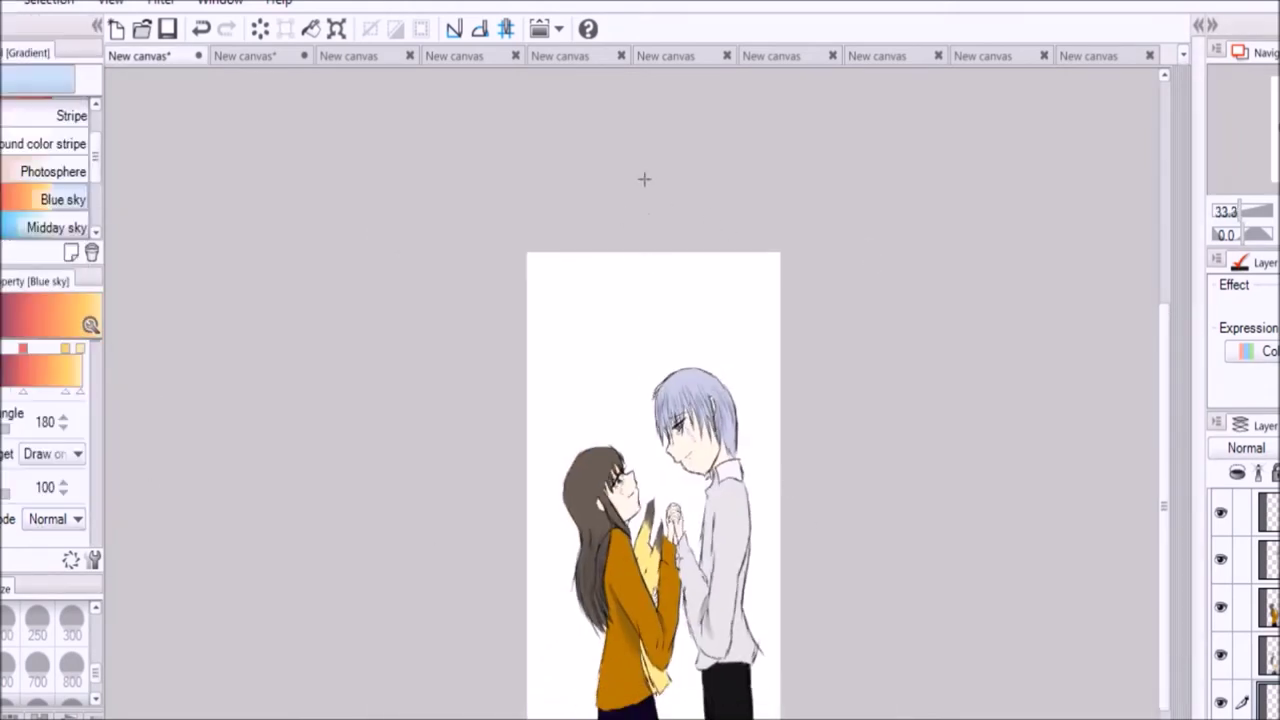
left_click_drag(644, 179, 656, 612)
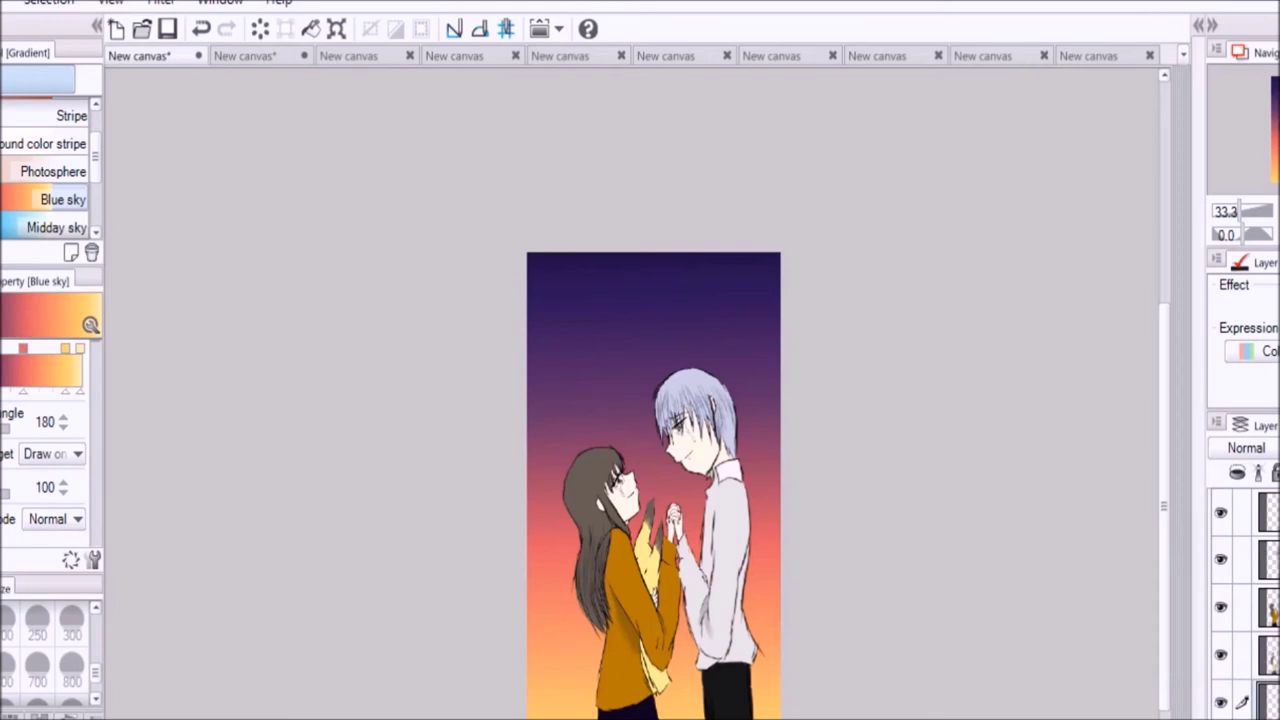
- Stamp large glowing outlines with the "soft" pentagonal brush and scatter sparkles over the sky with the Glitter circle cross brush
left_click(43, 199)
left_click(595, 305)
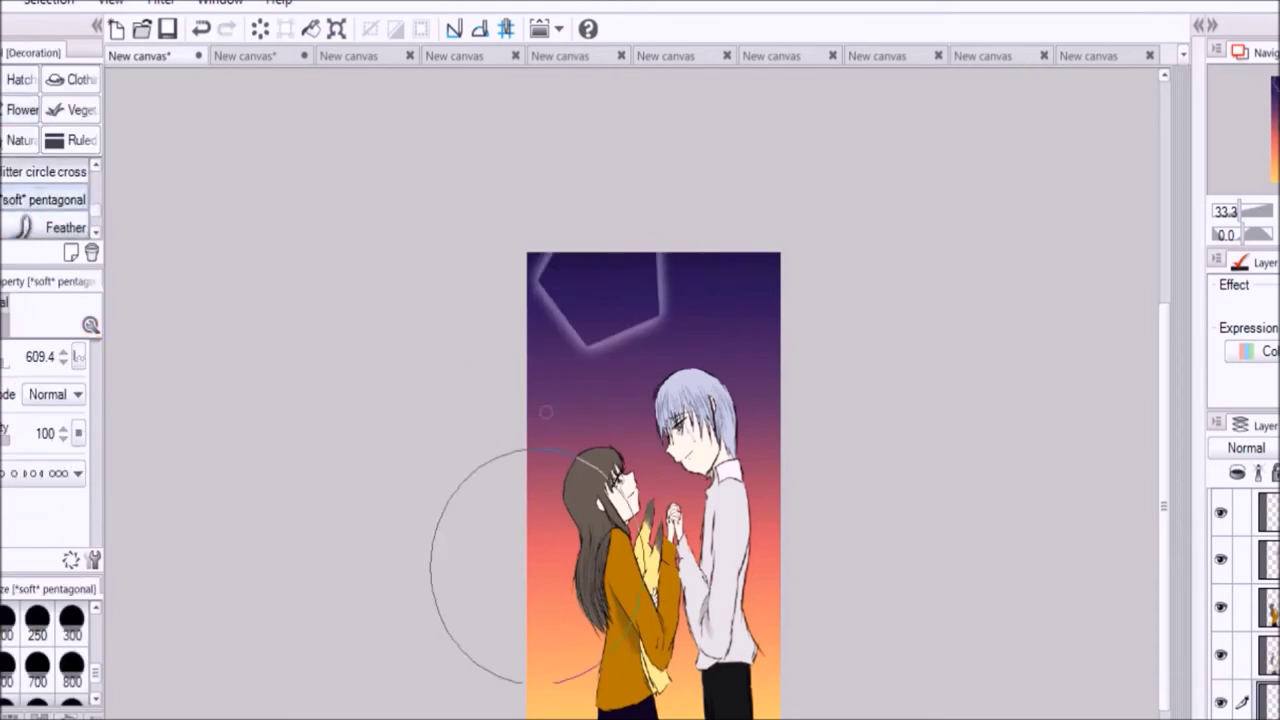
left_click_drag(545, 488, 765, 420)
left_click(43, 171)
mouse_move(614, 380)
left_mouse_down()
mouse_move(672, 365)
mouse_move(686, 585)
left_mouse_up()
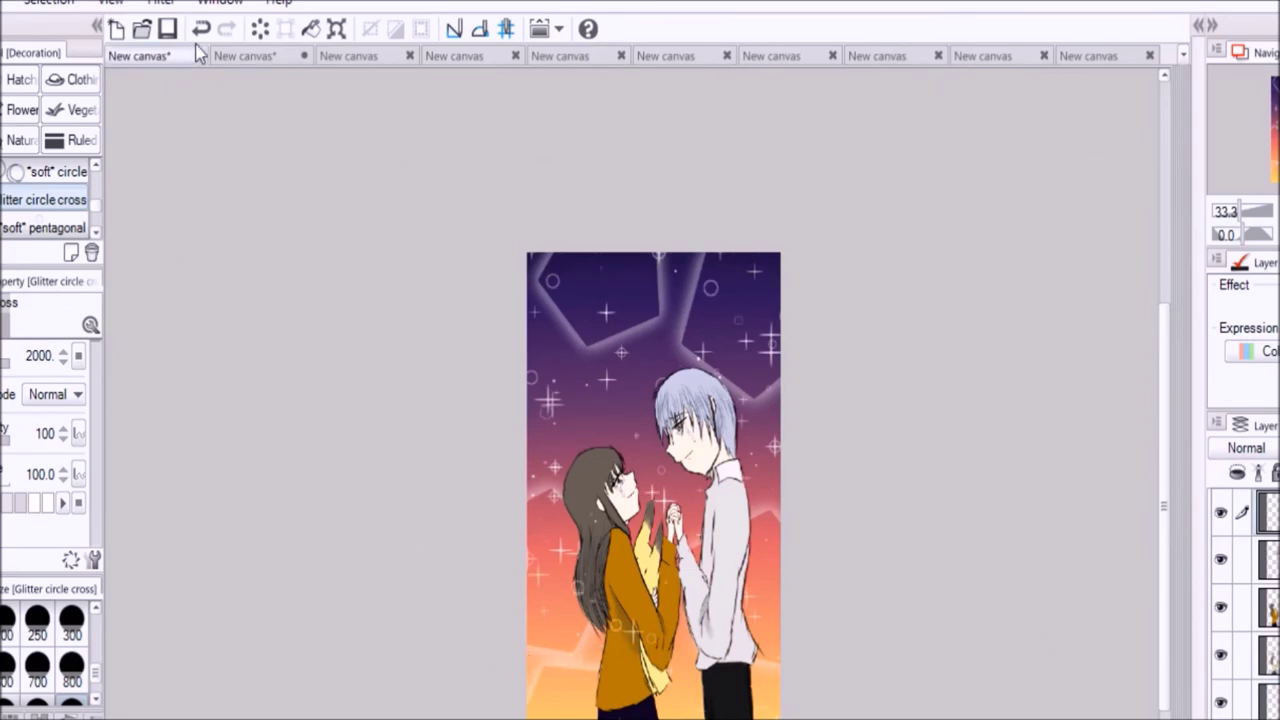
- Scatter soft glowing dots around both figures with the Soft decoration brush at size 226.4
left_click(95, 165)
left_click(45, 173)
mouse_move(560, 490)
left_mouse_down()
mouse_move(590, 620)
mouse_move(730, 350)
left_mouse_up()
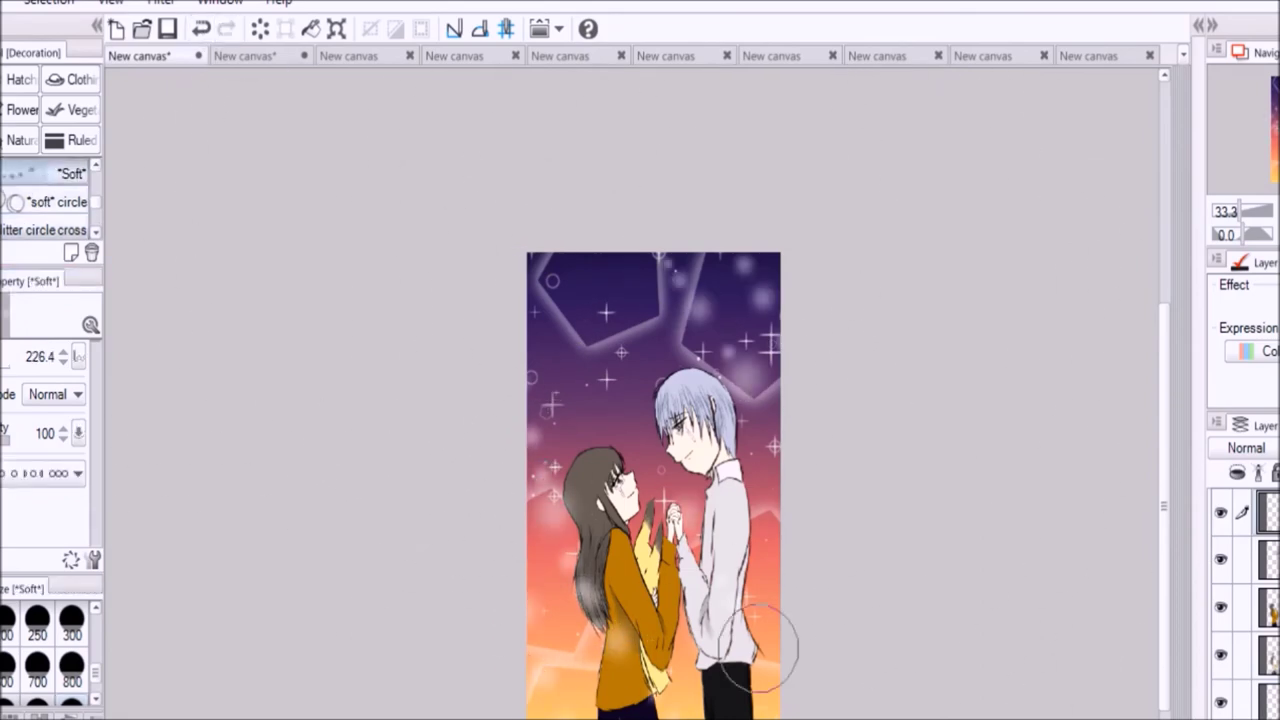